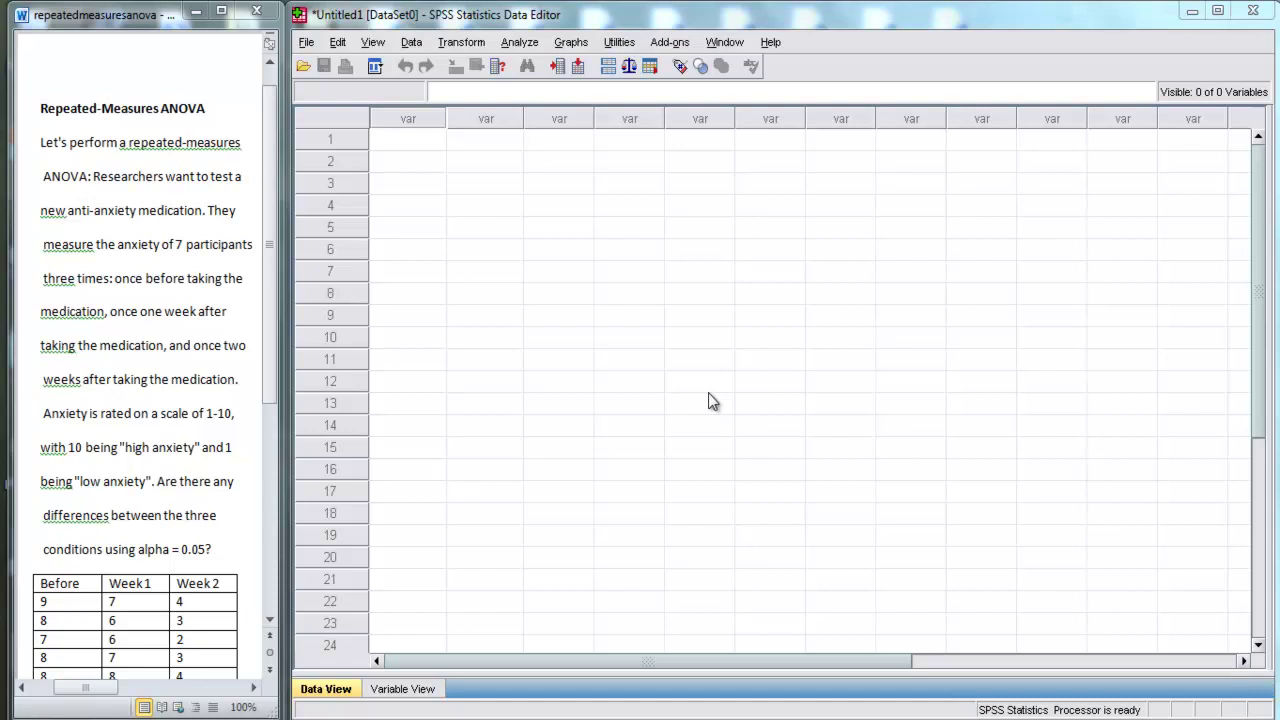
Scroll through the assignment document, then select cells in the empty SPSS data grid.
click(46, 142)
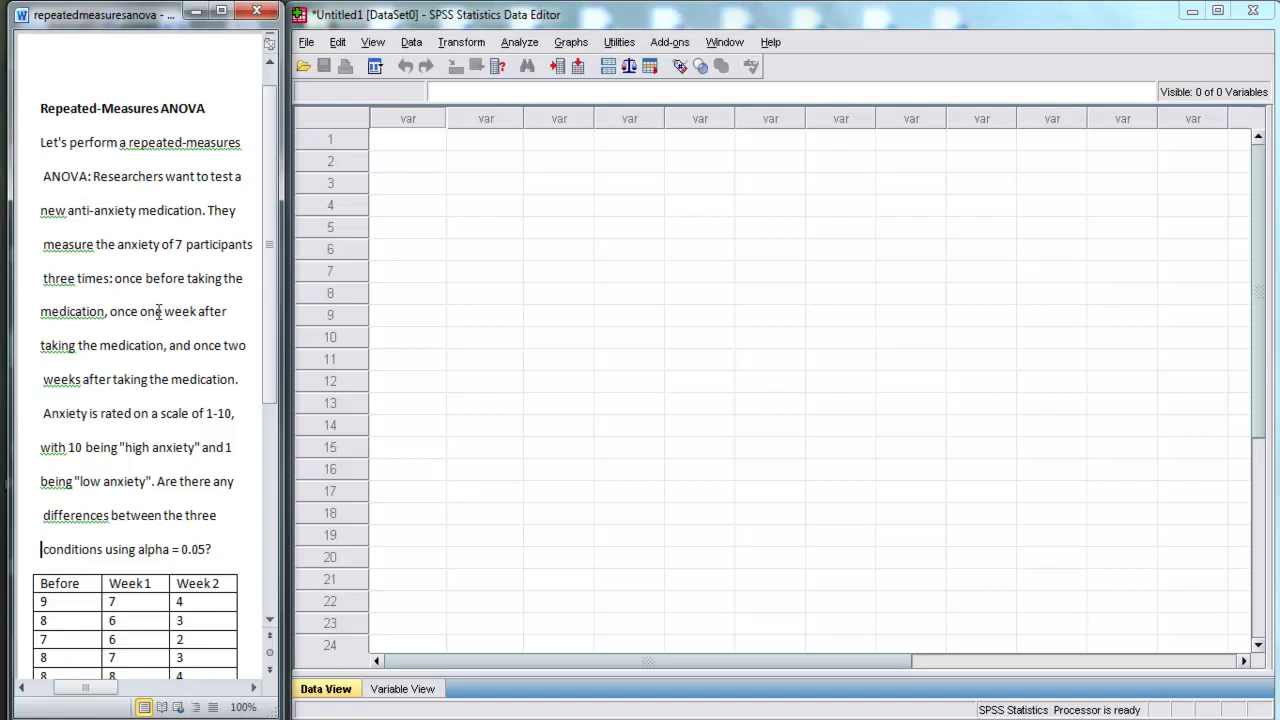
scroll(158, 312, down, 1)
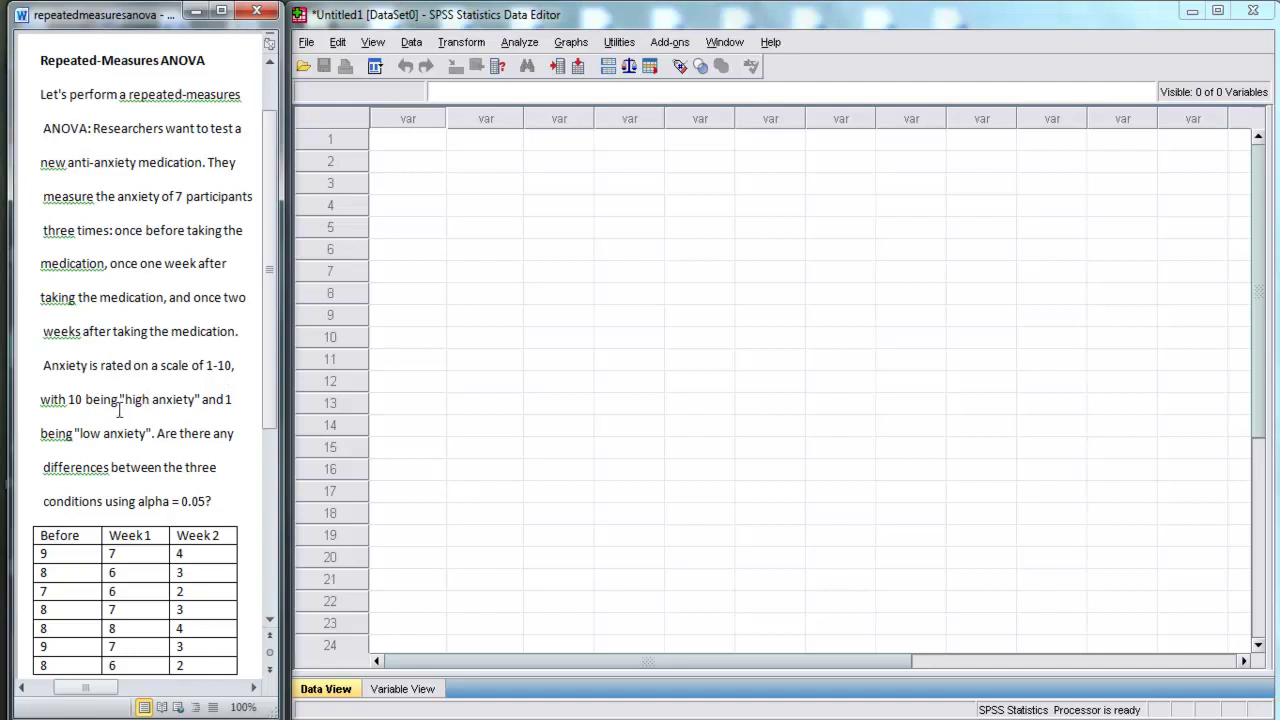
scroll(112, 440, down, 4)
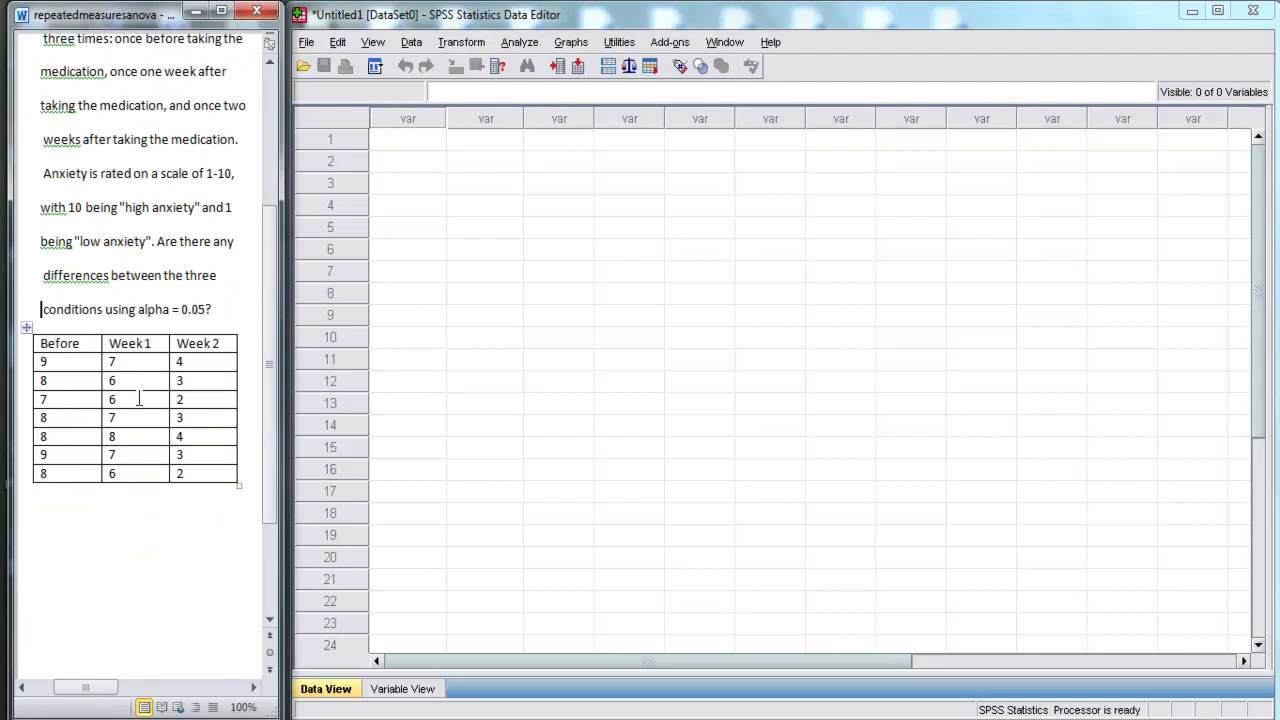
scroll(139, 398, down, 2)
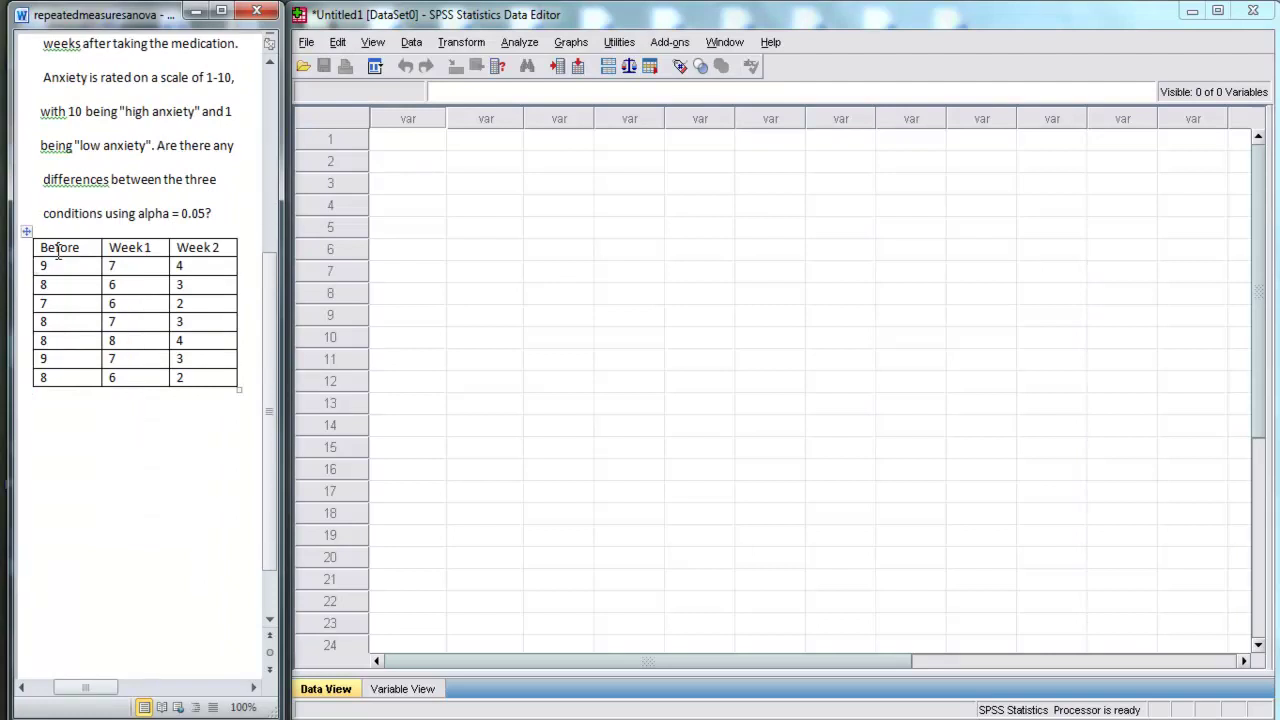
click(428, 22)
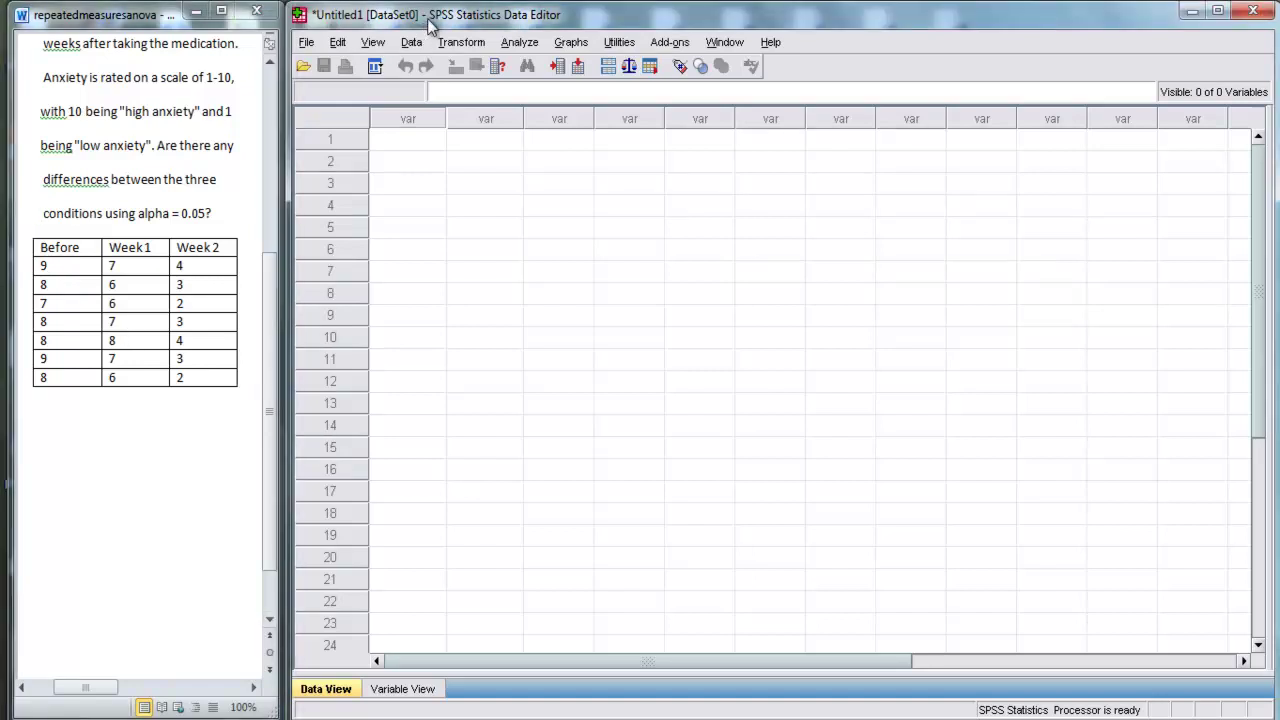
click(416, 142)
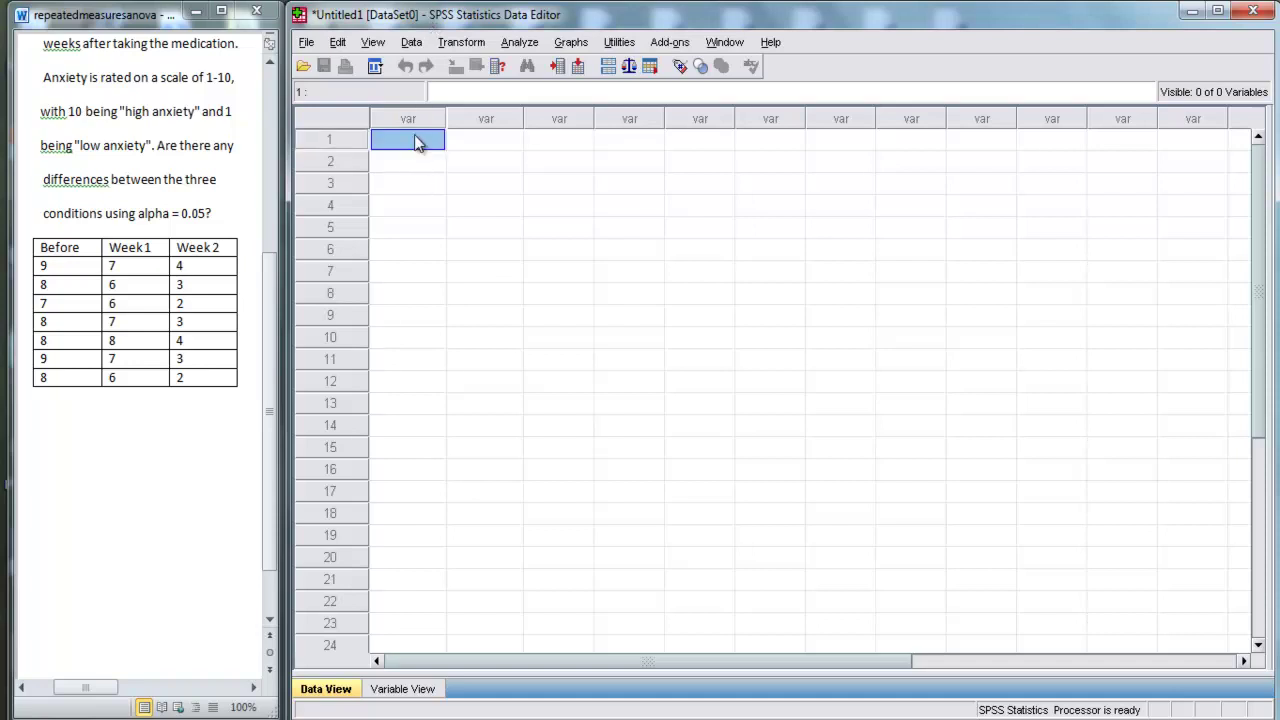
drag(417, 145, 733, 350)
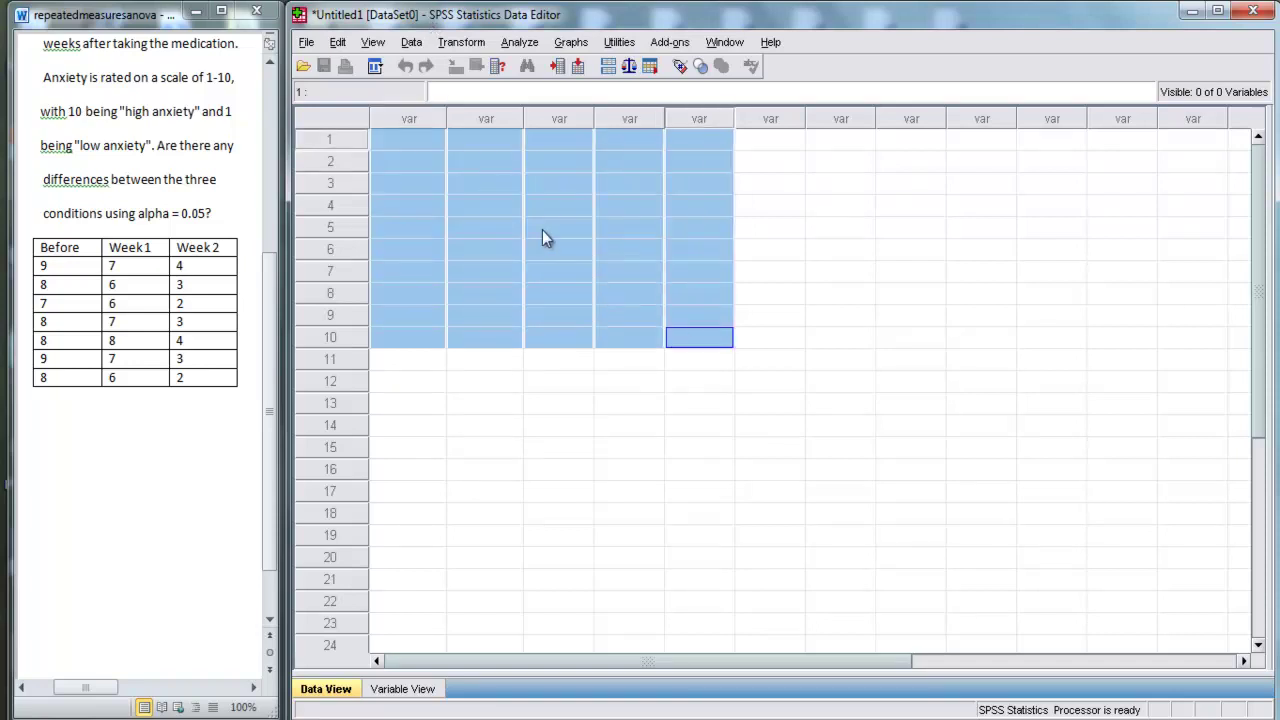
click(417, 145)
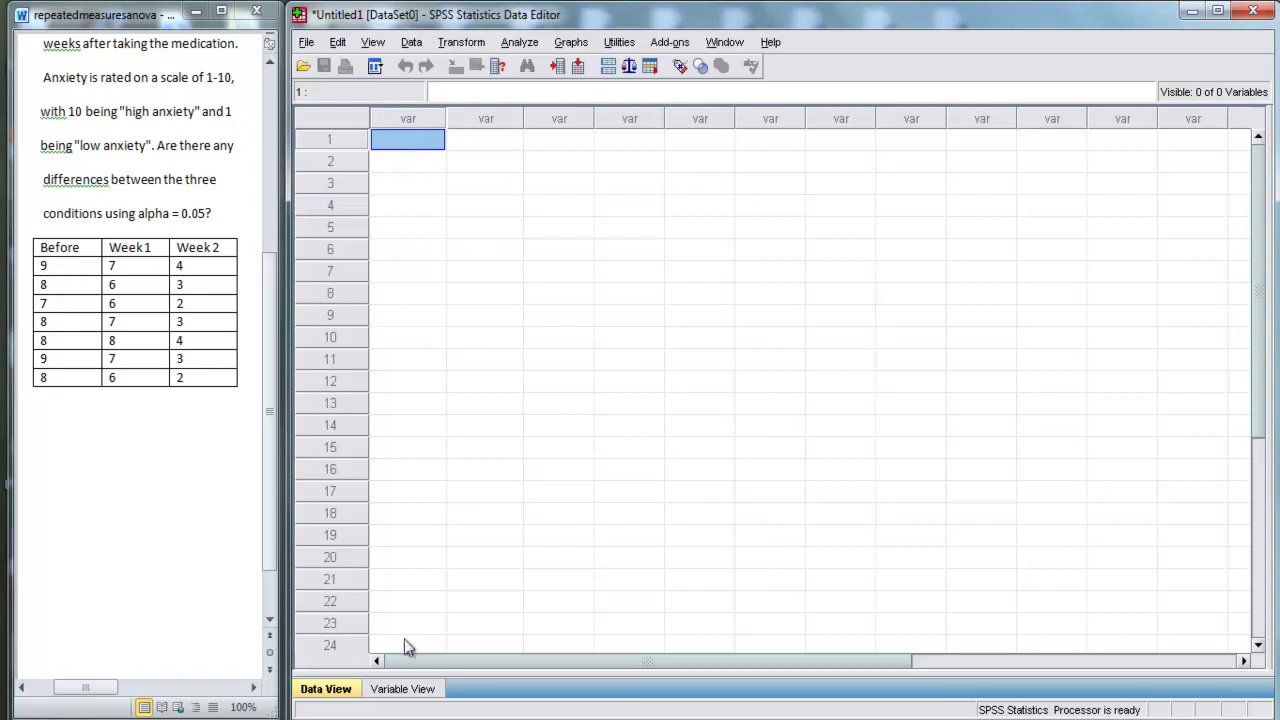
In Variable View, name the three variables Before, Weekone and Weektwo.
click(403, 690)
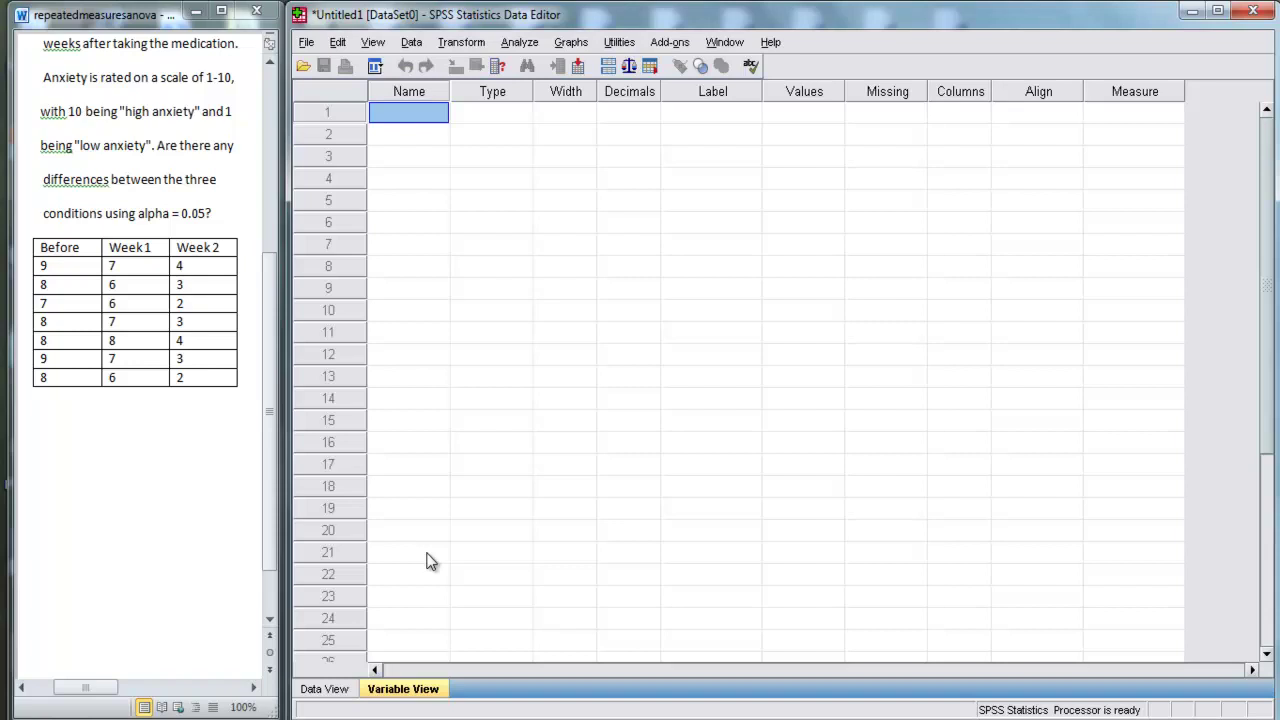
text(Before)
key(Return)
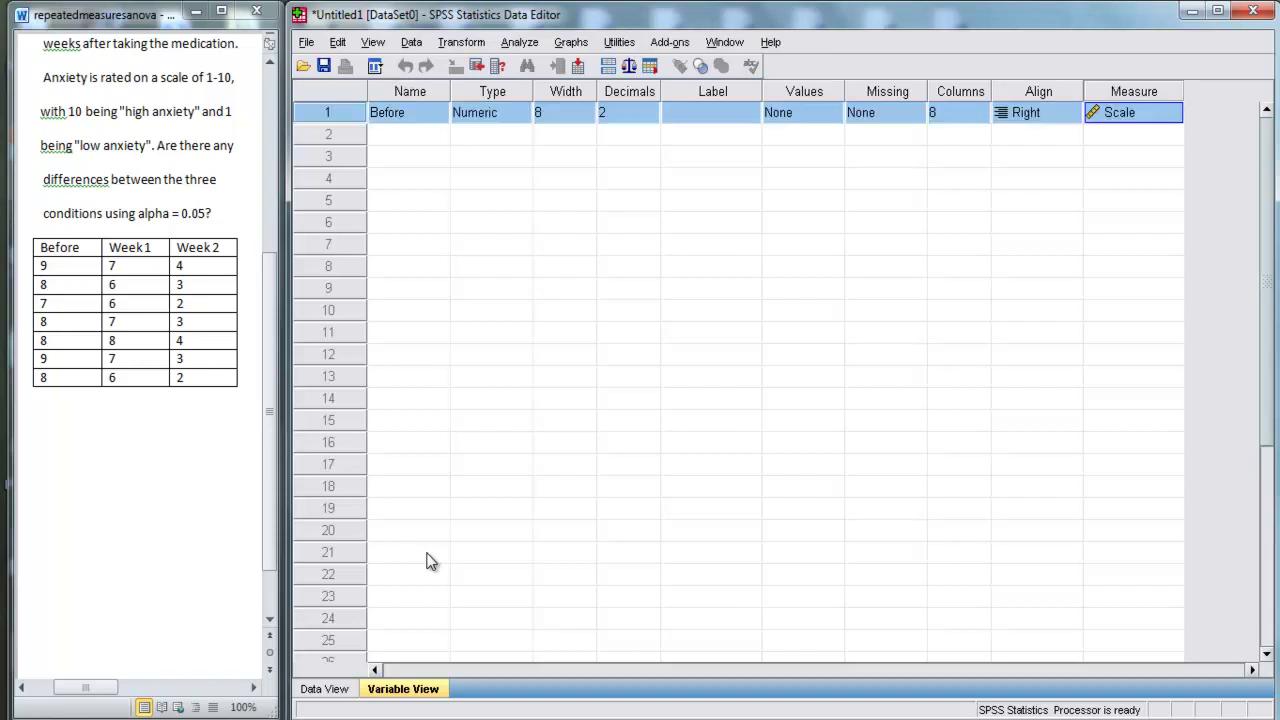
click(416, 145)
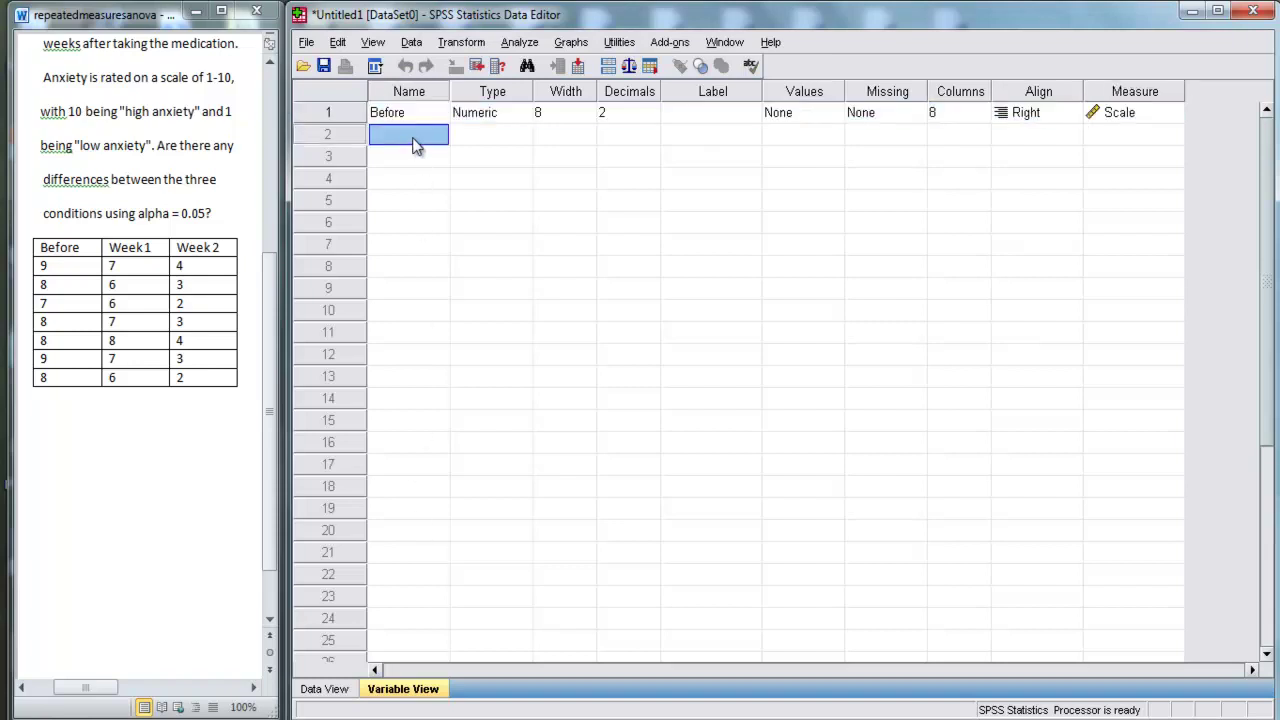
text(Week 1)
key(Return)
key(Return)
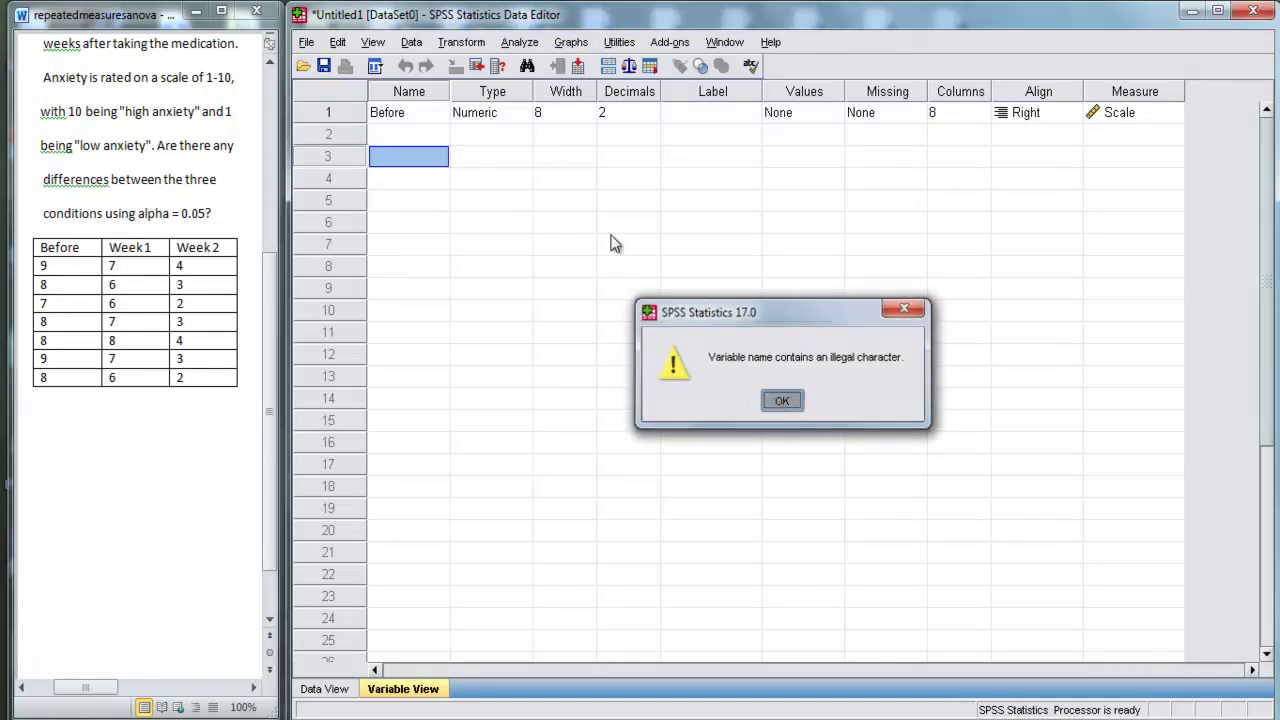
click(418, 135)
text(Weekone)
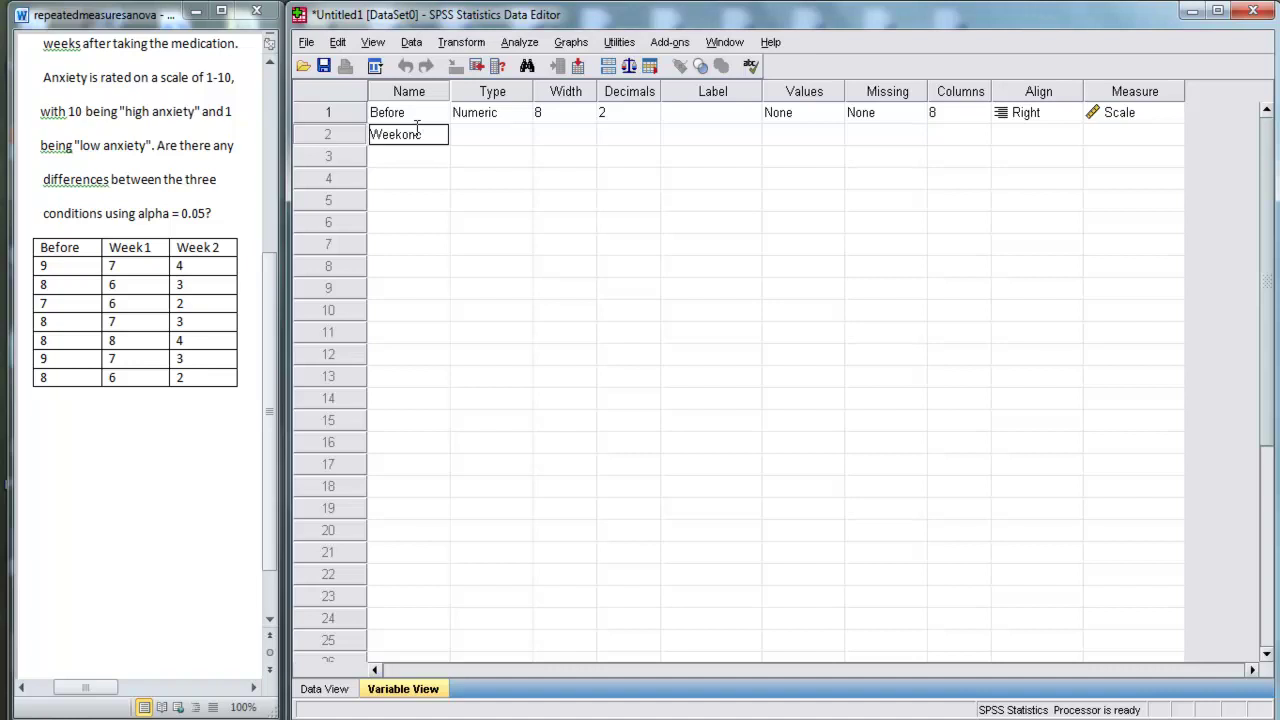
click(414, 160)
text(Weektwo)
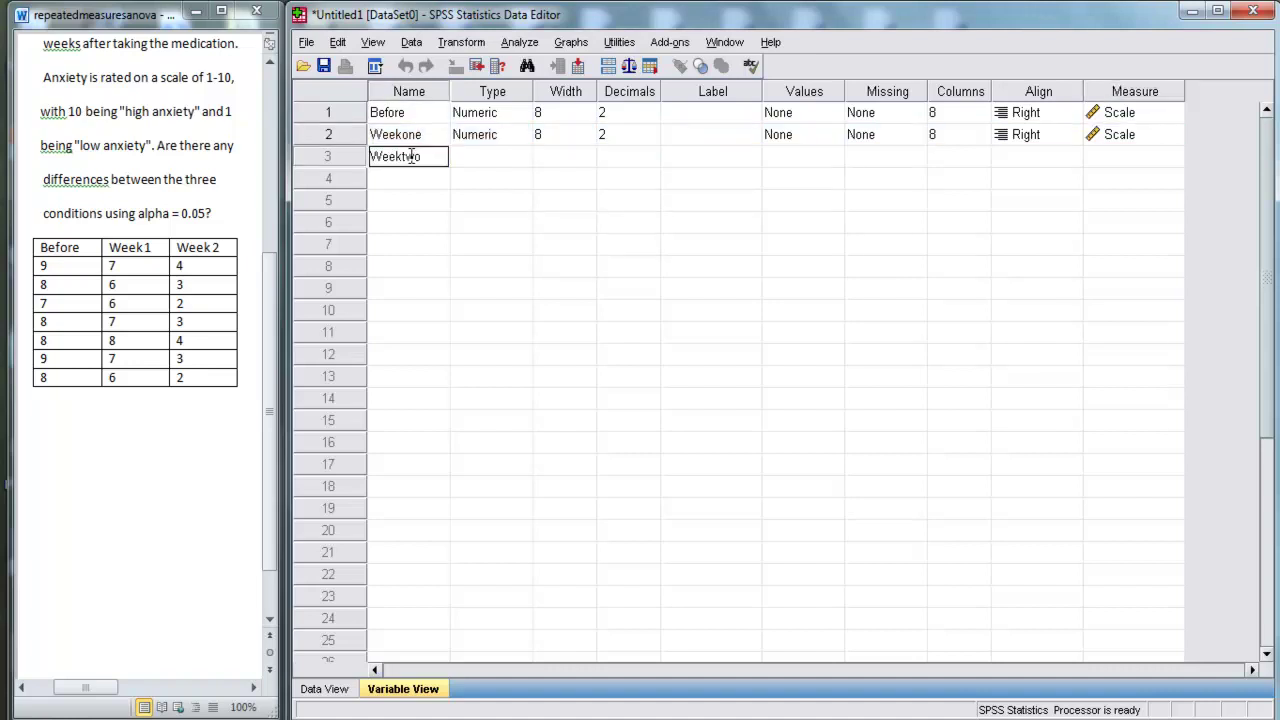
key(Return)
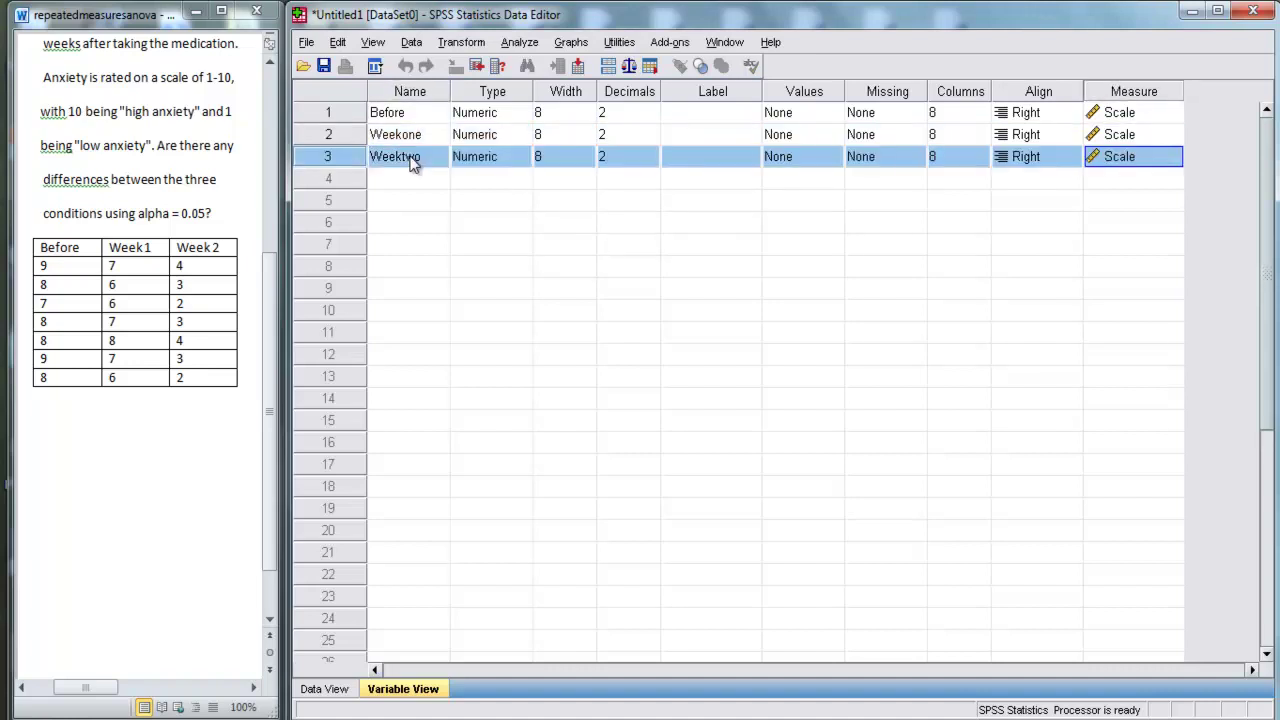
key(Up)
key(Up)
key(Up)
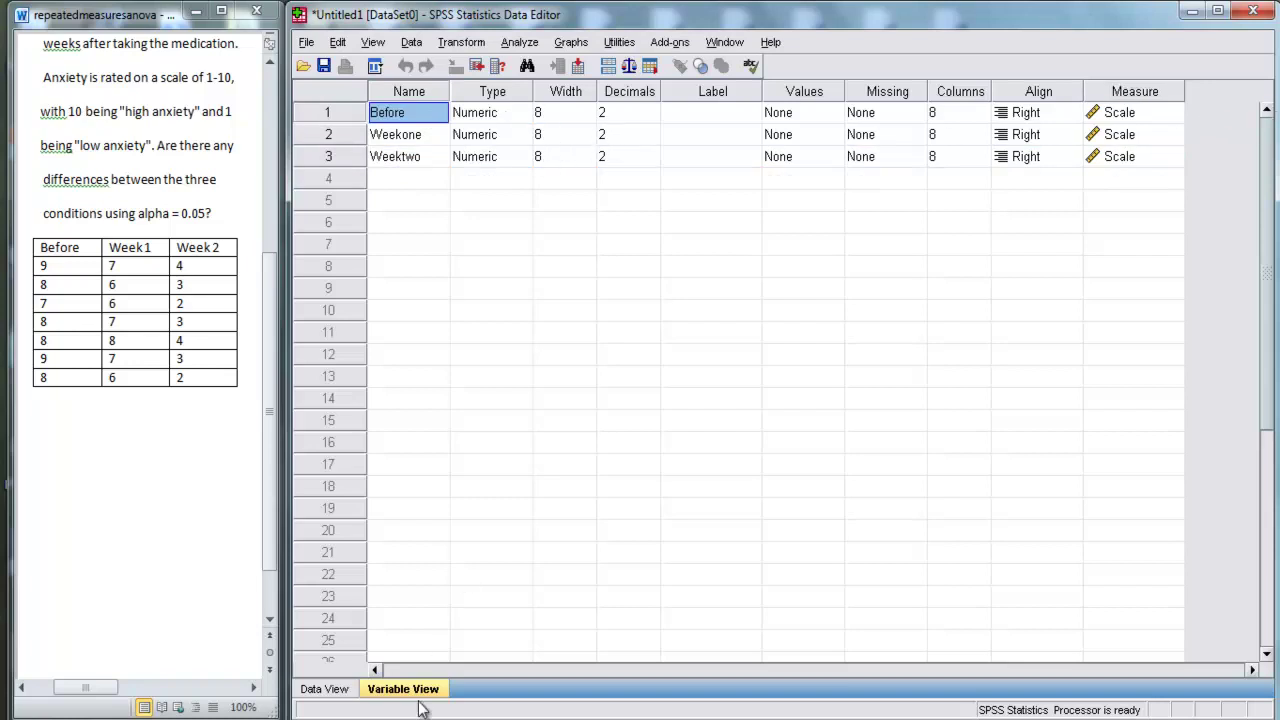
In Data View, enter the Before scores 9, 8, 7, 8, 8, 9, 8.
click(325, 689)
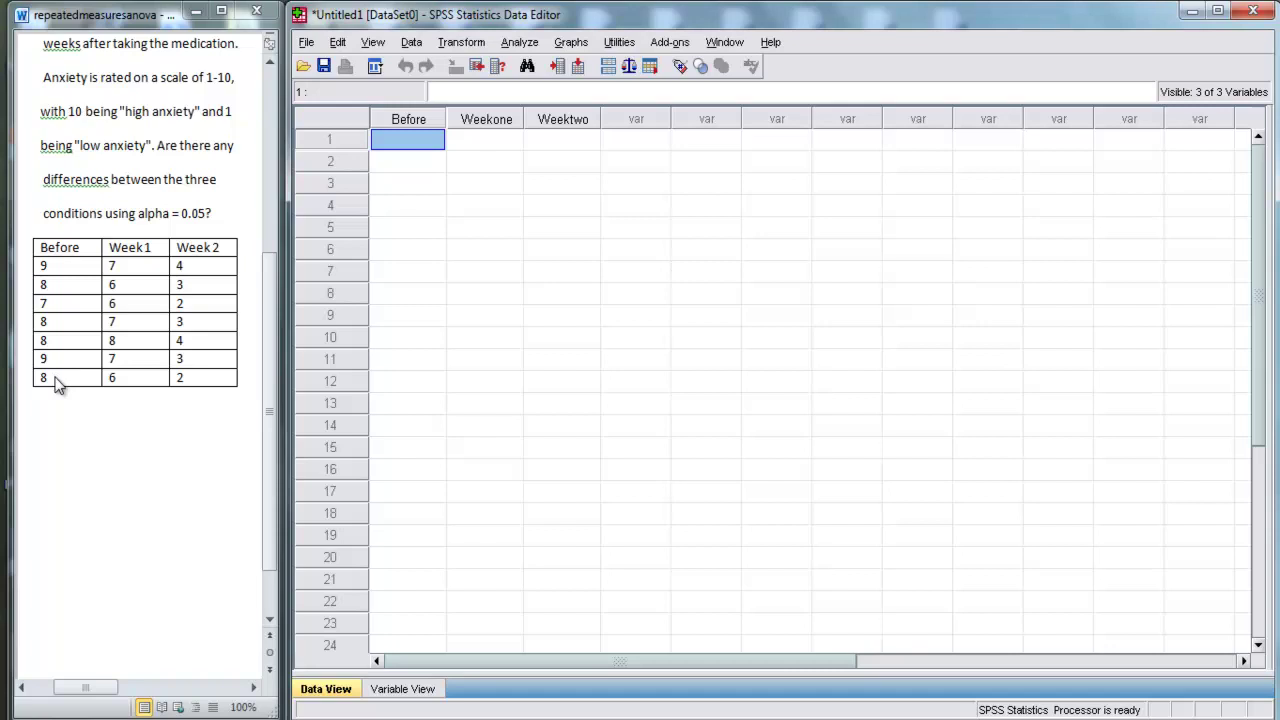
click(332, 145)
shift+click(328, 271)
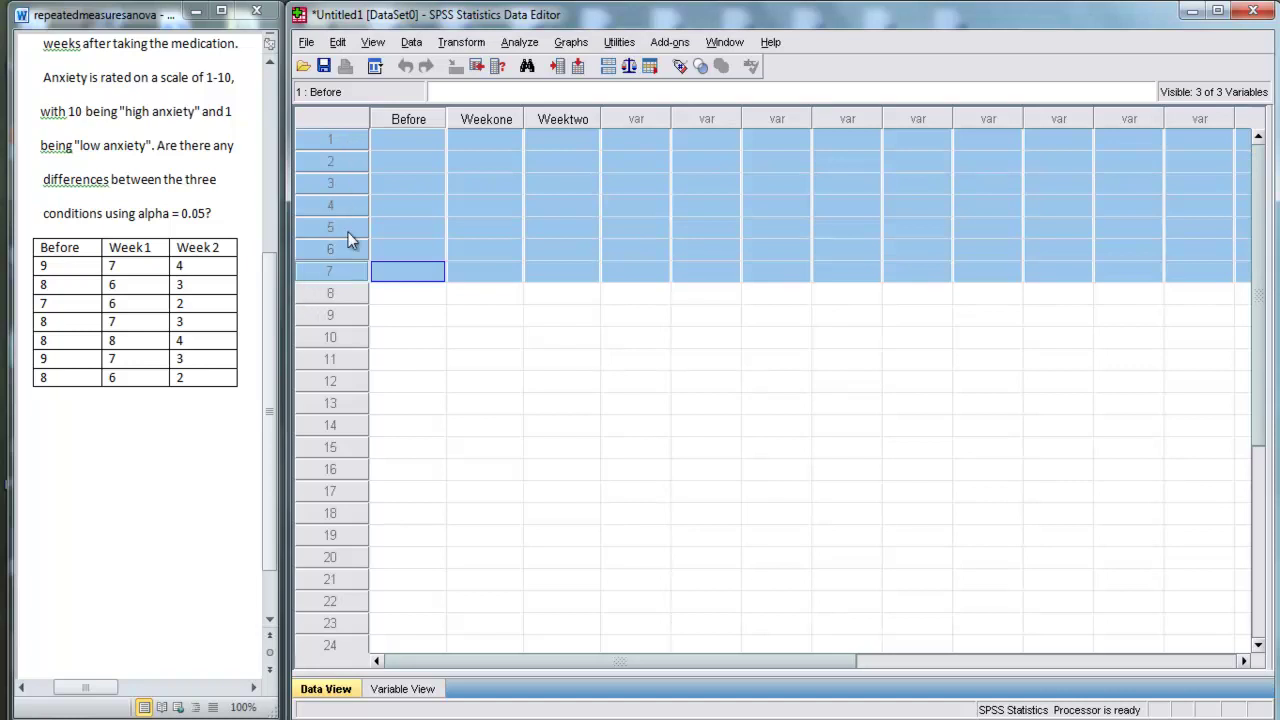
click(402, 143)
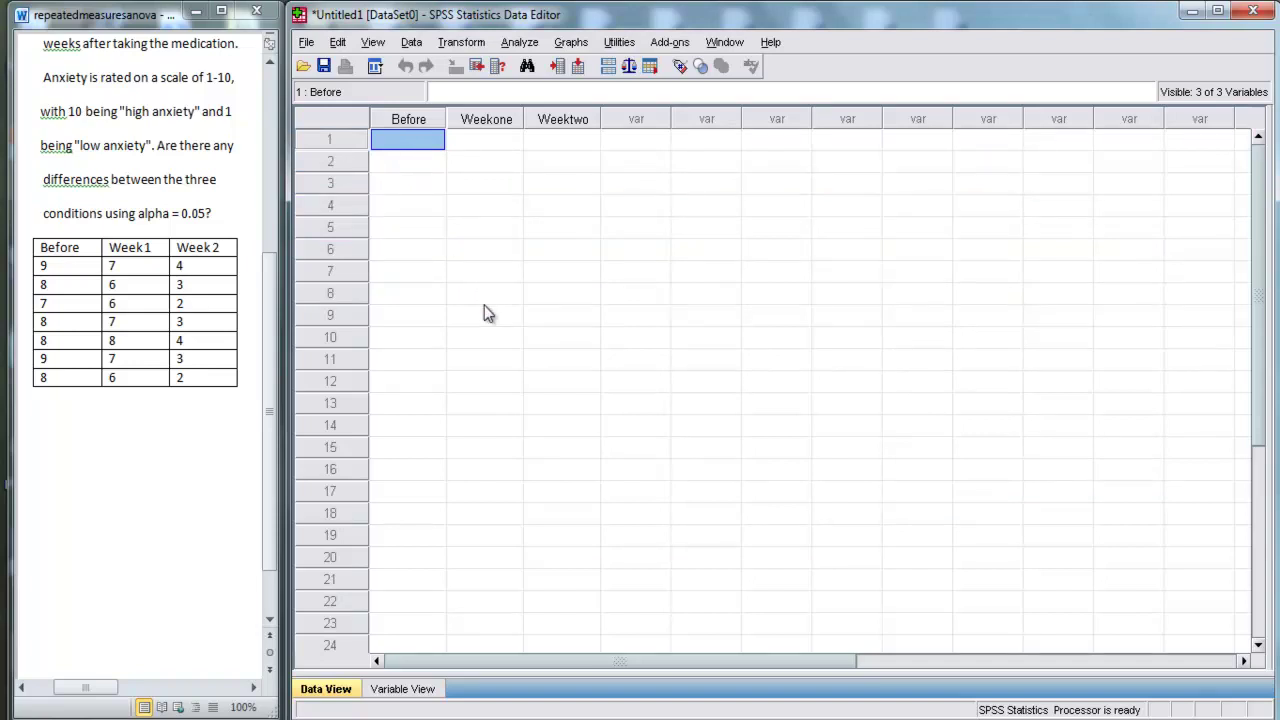
text(9)
key(Return)
text(8)
key(Return)
text(7)
key(Return)
text(8)
key(Return)
text(8)
key(Return)
text(9)
Enter the Weekone scores 7, 6, 6, 7, 8, 7, 6.
key(Return)
text(8)
key(Tab)
key(Up)
key(Up)
key(Up)
key(Up)
key(Up)
key(Up)
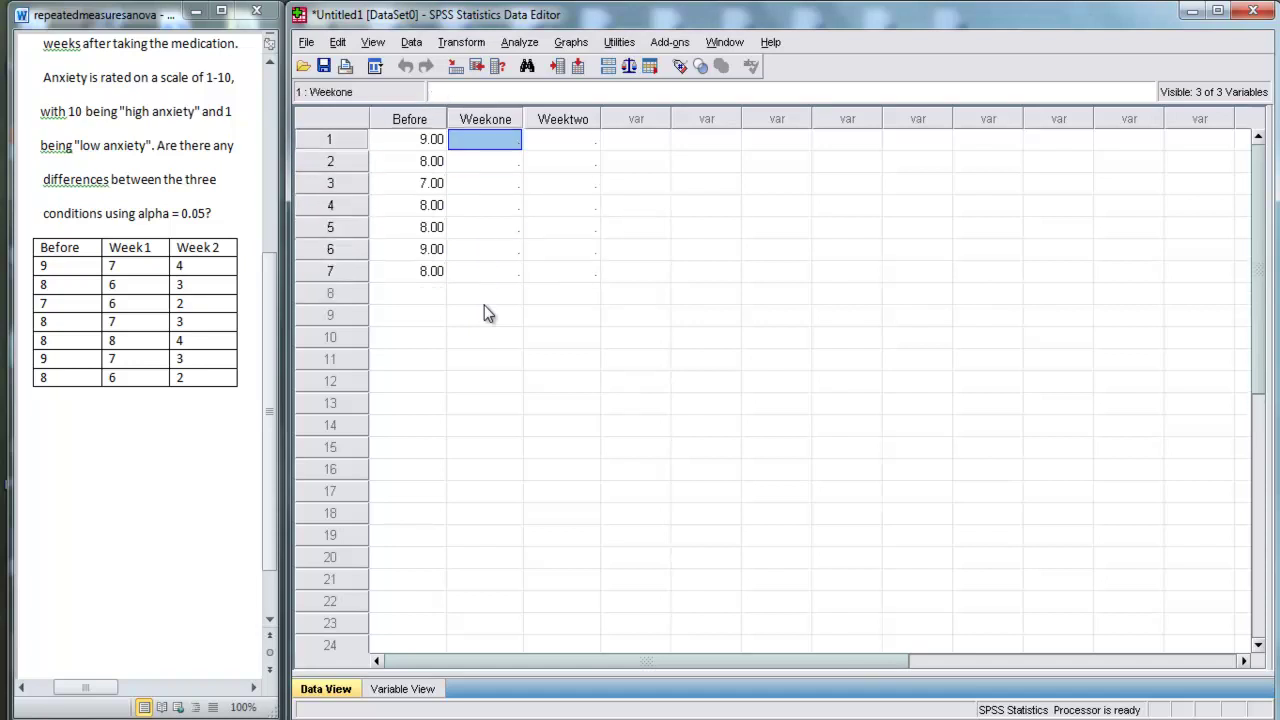
text(7)
key(Return)
text(6)
key(Return)
text(6)
key(Return)
text(7)
key(Return)
text(8)
key(Return)
text(7)
key(Return)
text(6)
key(Tab)
Enter the Weektwo scores 4, 3, 2, 3, 4, 3, 2.
key(Up)
key(Up)
key(Up)
key(Up)
key(Up)
key(Up)
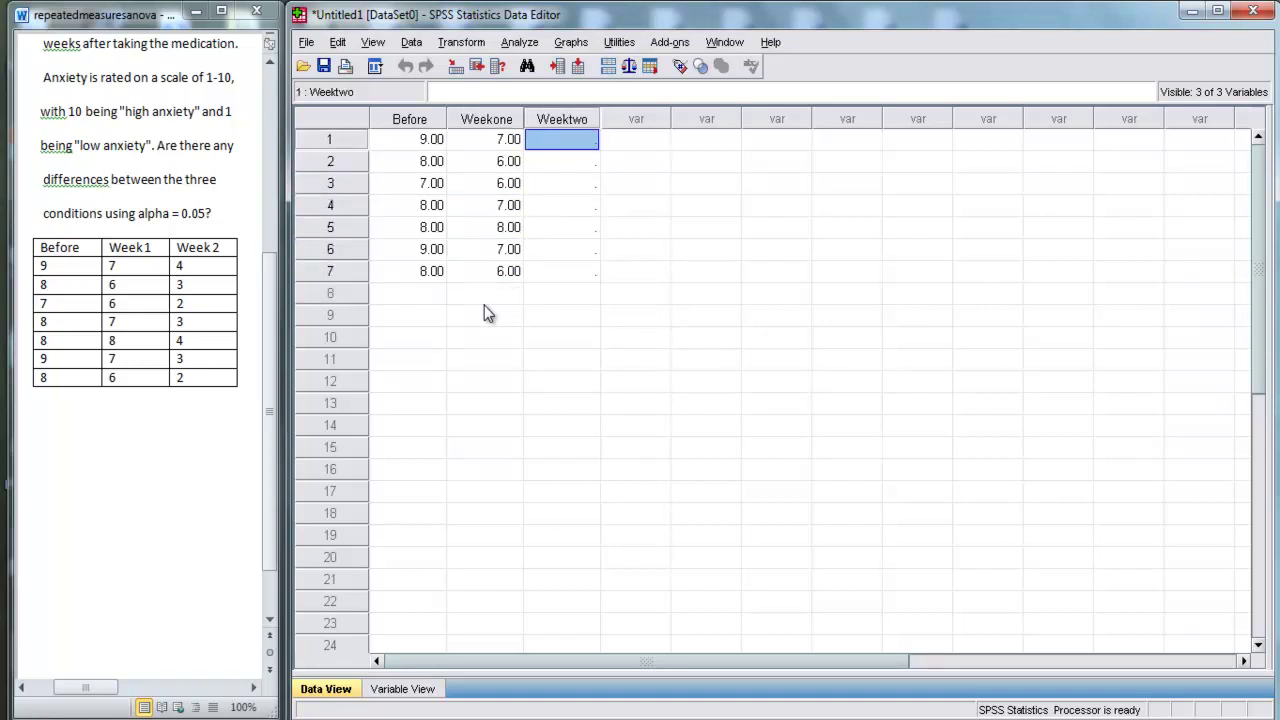
text(4)
key(Return)
text(3)
key(Return)
text(2)
key(Return)
text(3)
key(Return)
text(4)
key(Return)
text(3)
key(Return)
text(2)
key(Up)
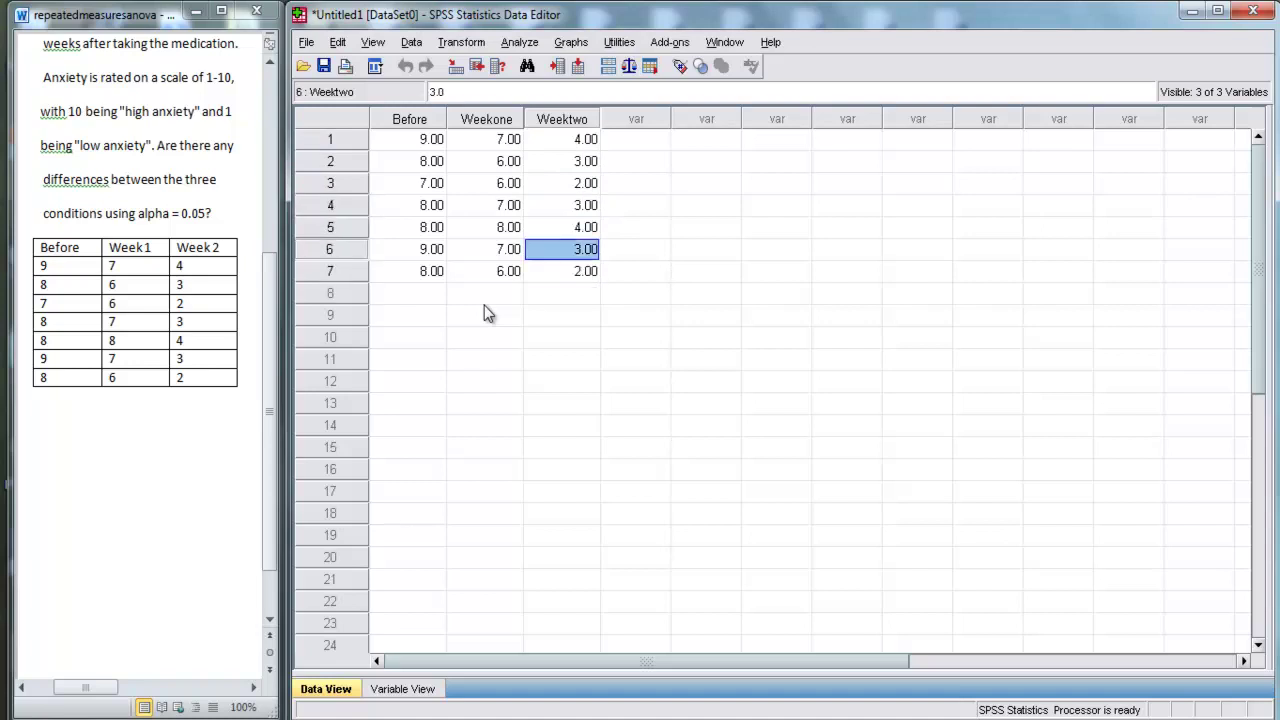
click(431, 145)
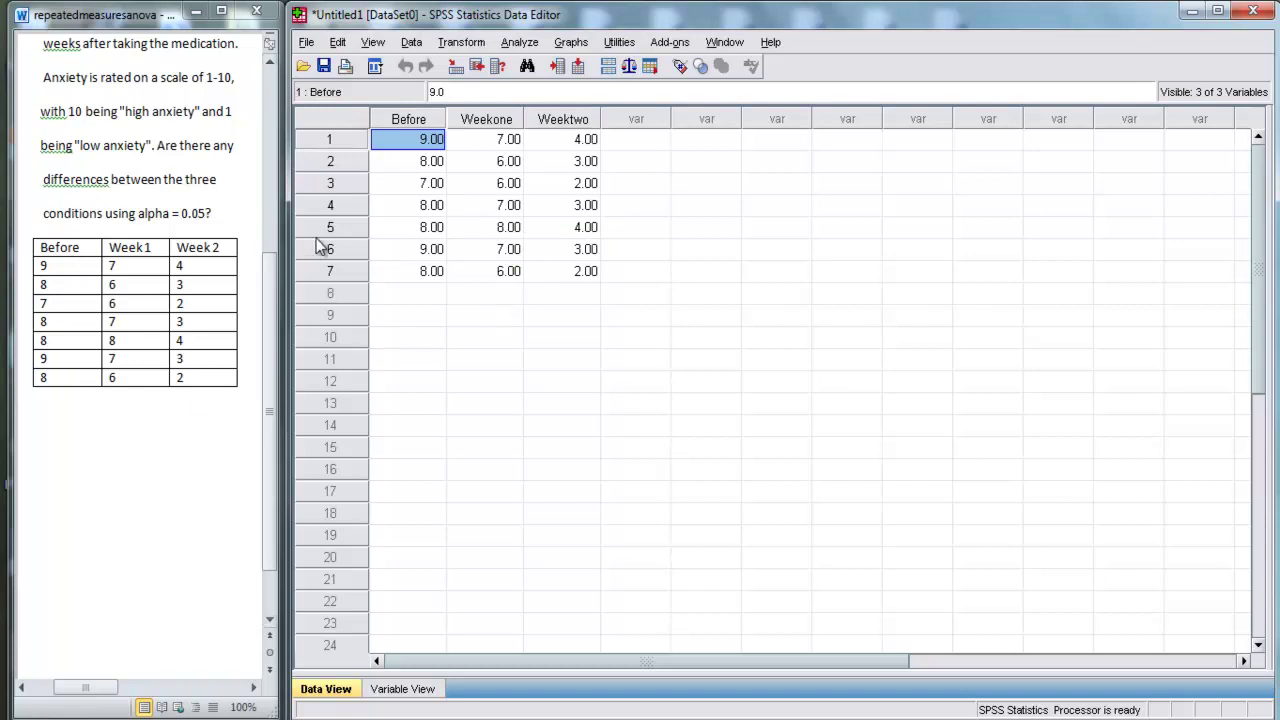
Under Analyze > General Linear Model > Repeated Measures, add within-subject factor Time with 3 levels.
click(524, 42)
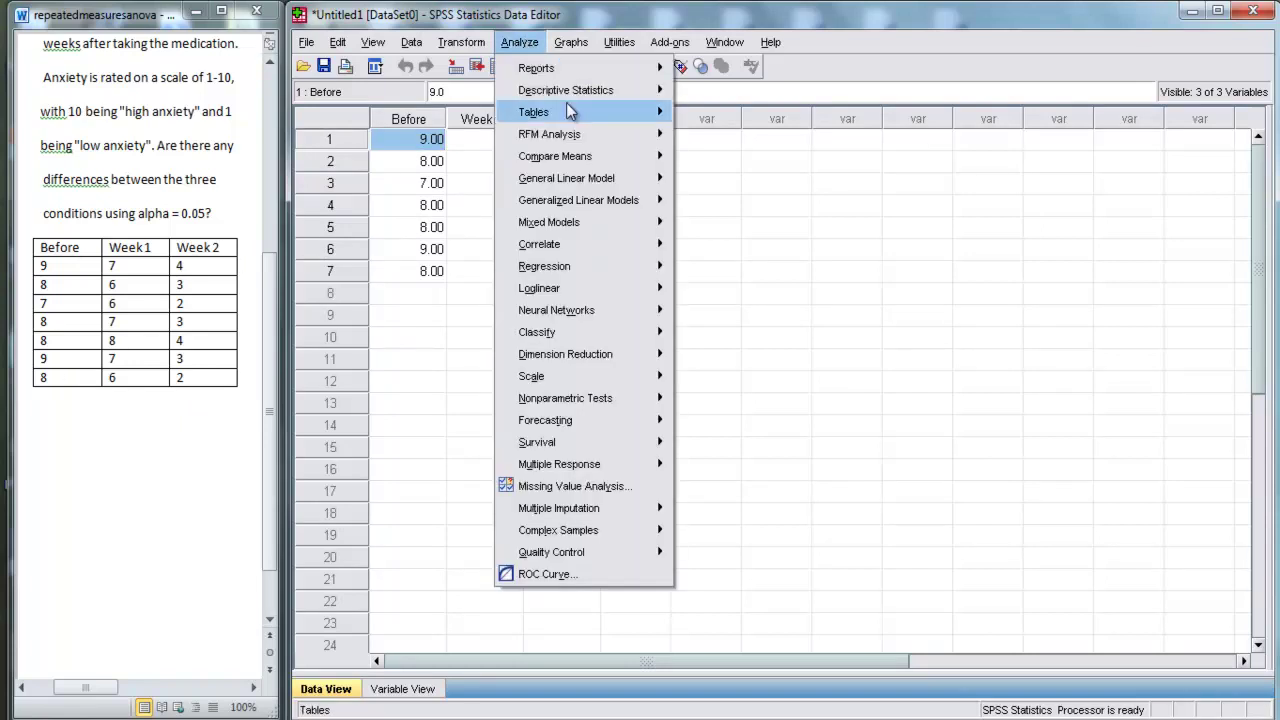
mouse_move(615, 178)
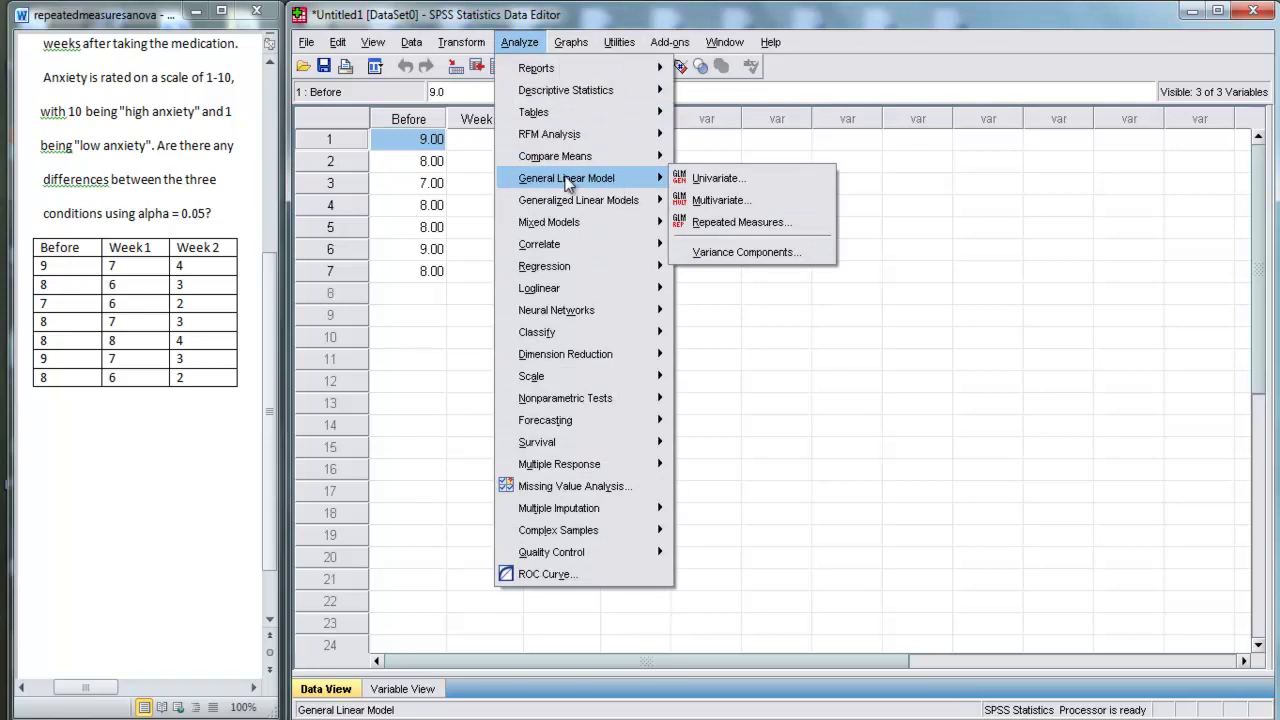
click(724, 224)
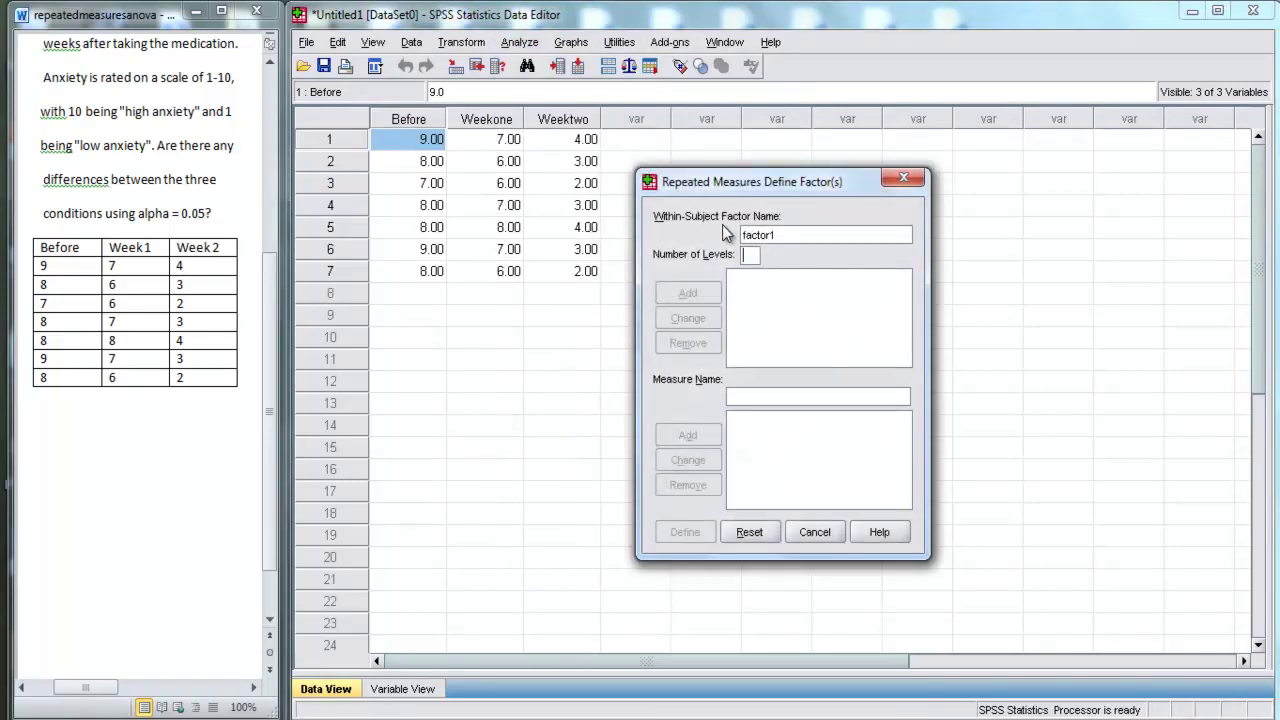
text(3)
double_click(799, 234)
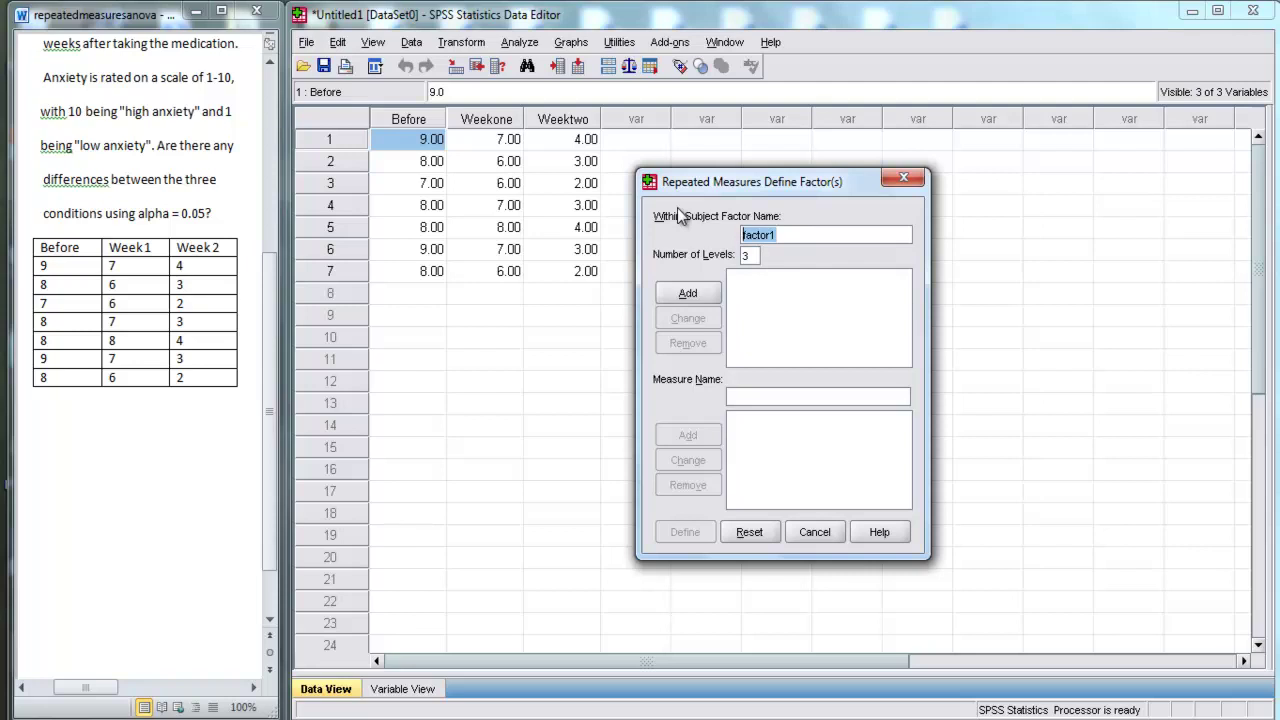
text(Time)
click(687, 291)
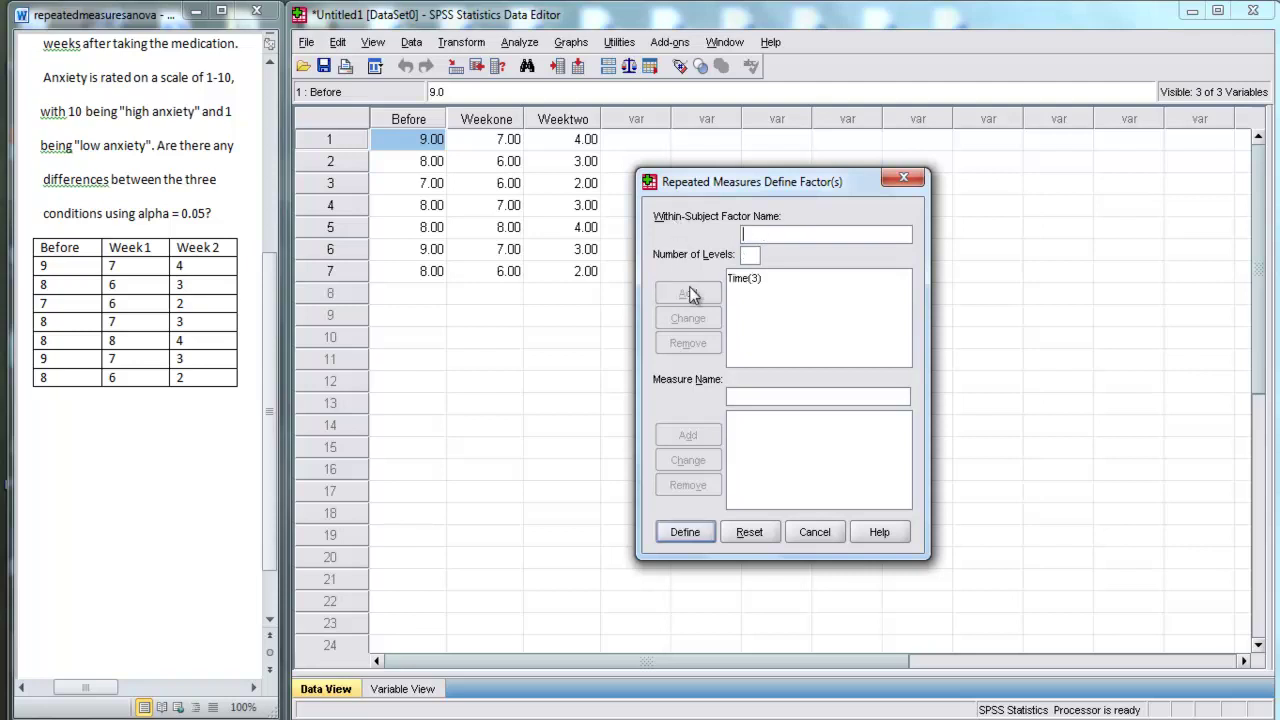
Assign Before, Weekone and Weektwo as Time levels 1–3 and run the ANOVA.
click(684, 532)
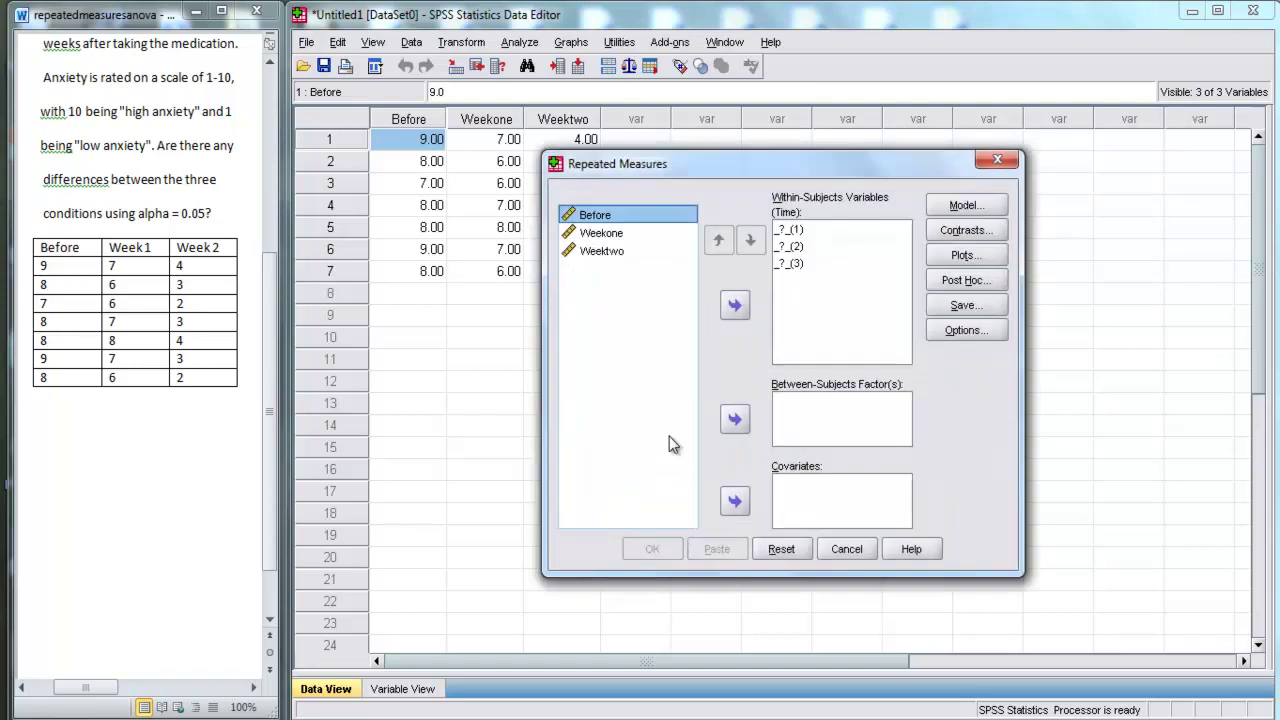
shift+click(602, 253)
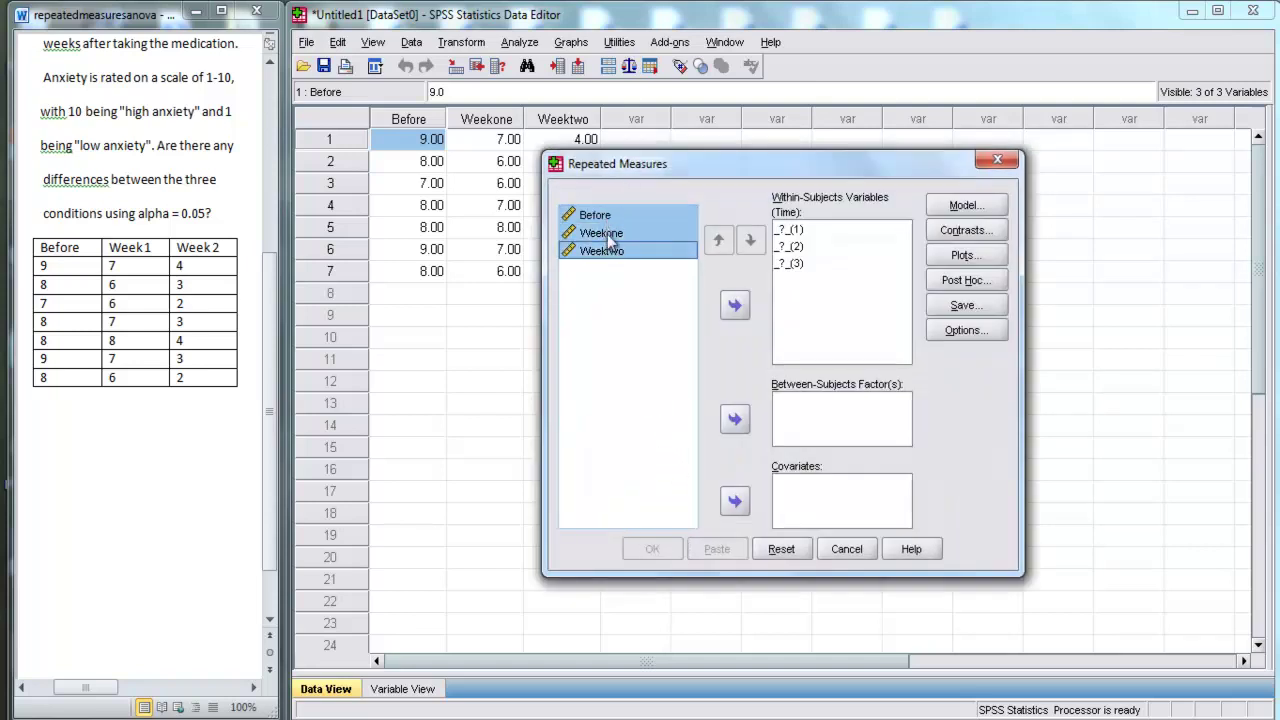
click(735, 307)
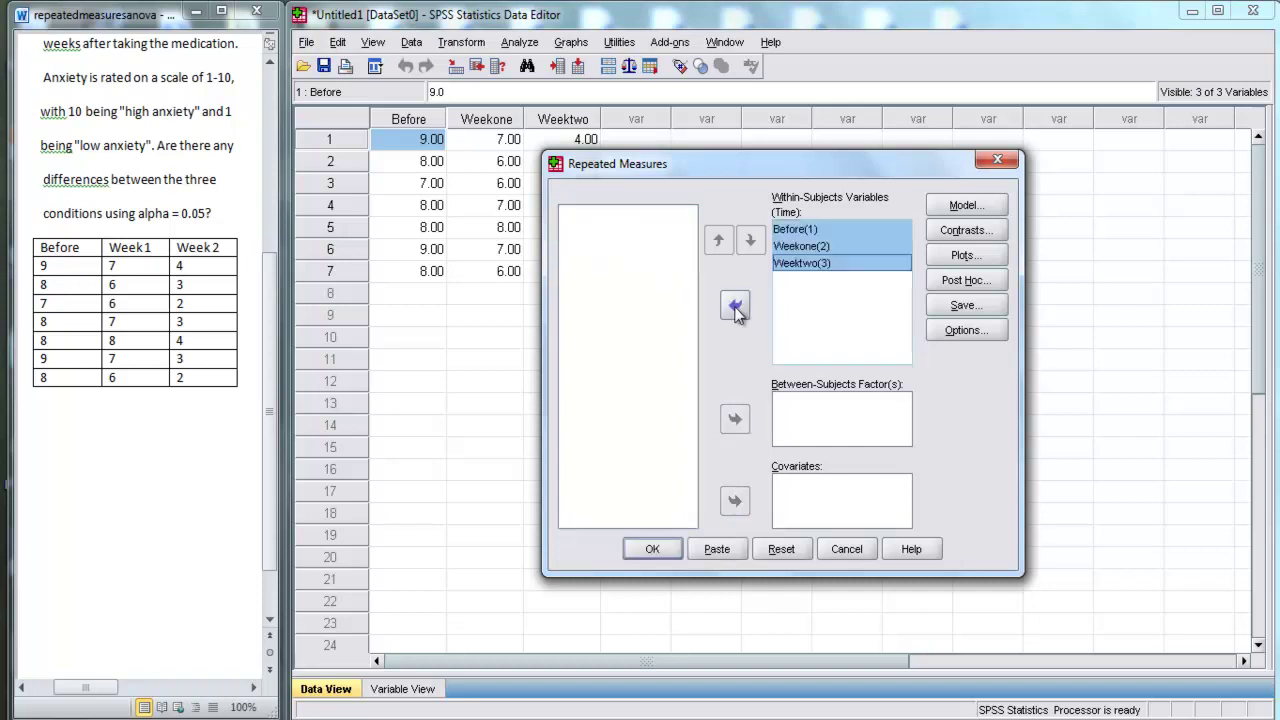
click(805, 233)
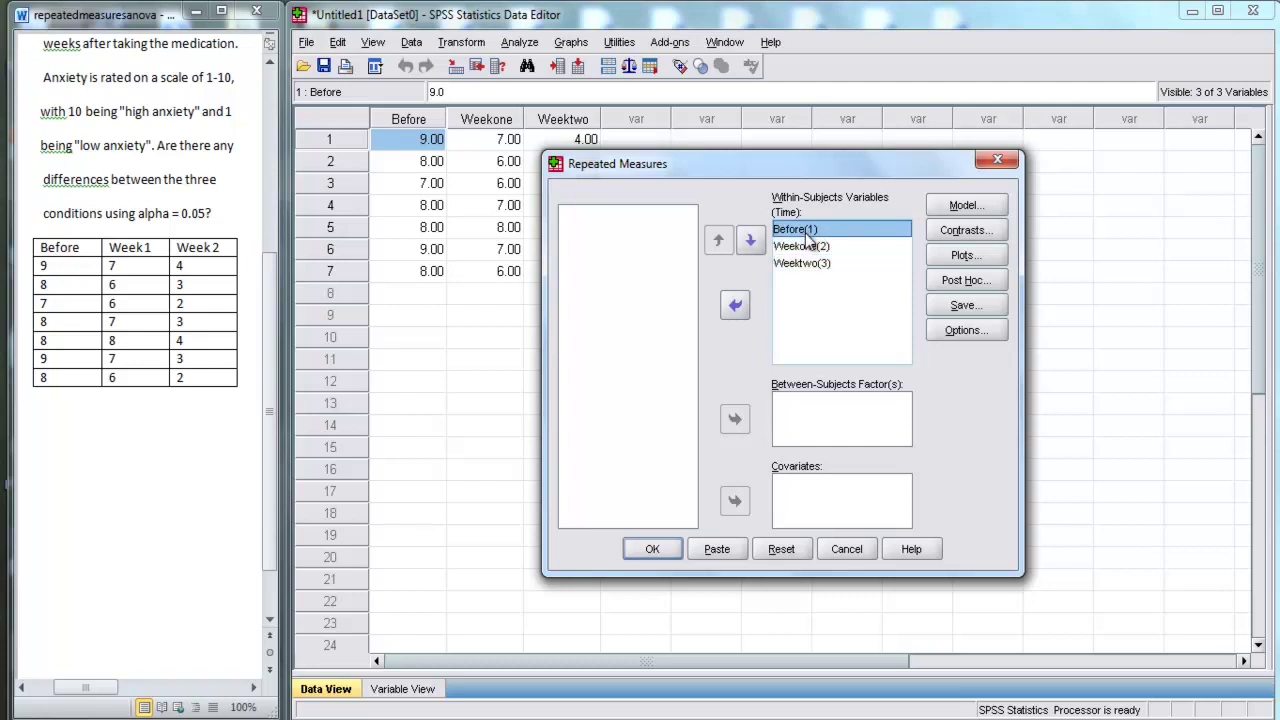
click(822, 248)
click(828, 264)
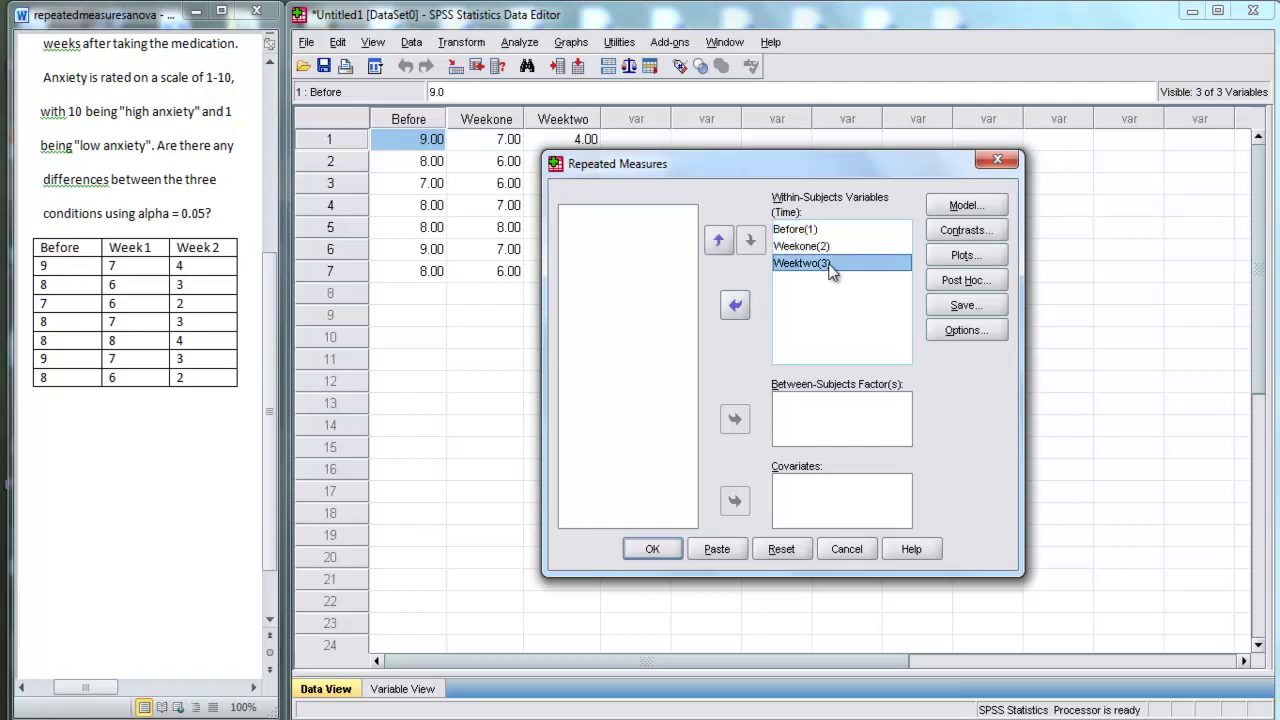
click(672, 270)
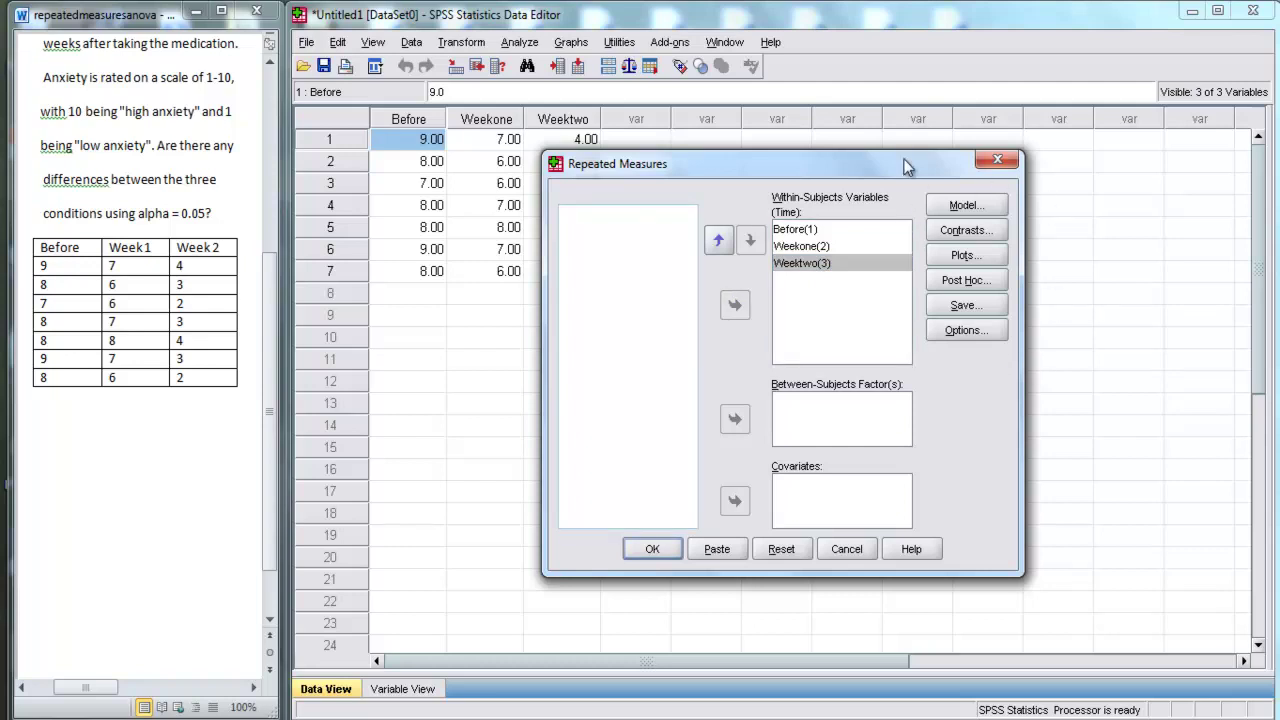
click(650, 549)
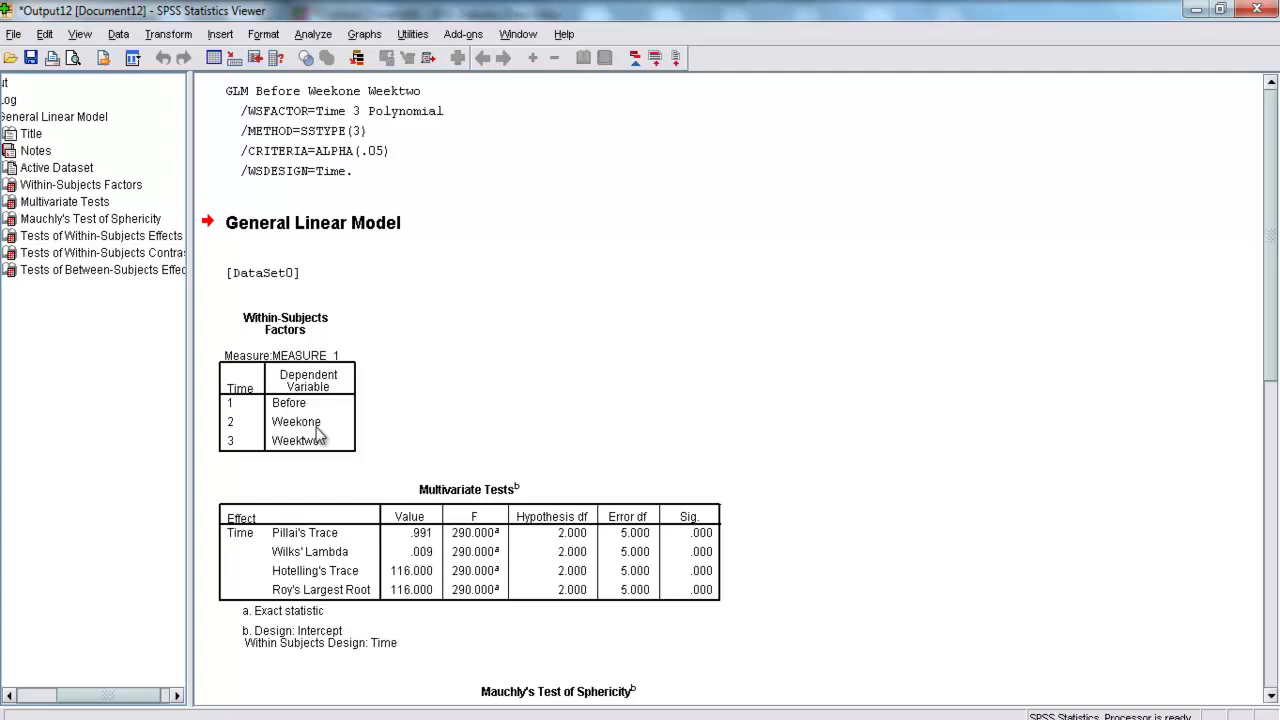
scroll(814, 331, down, 5)
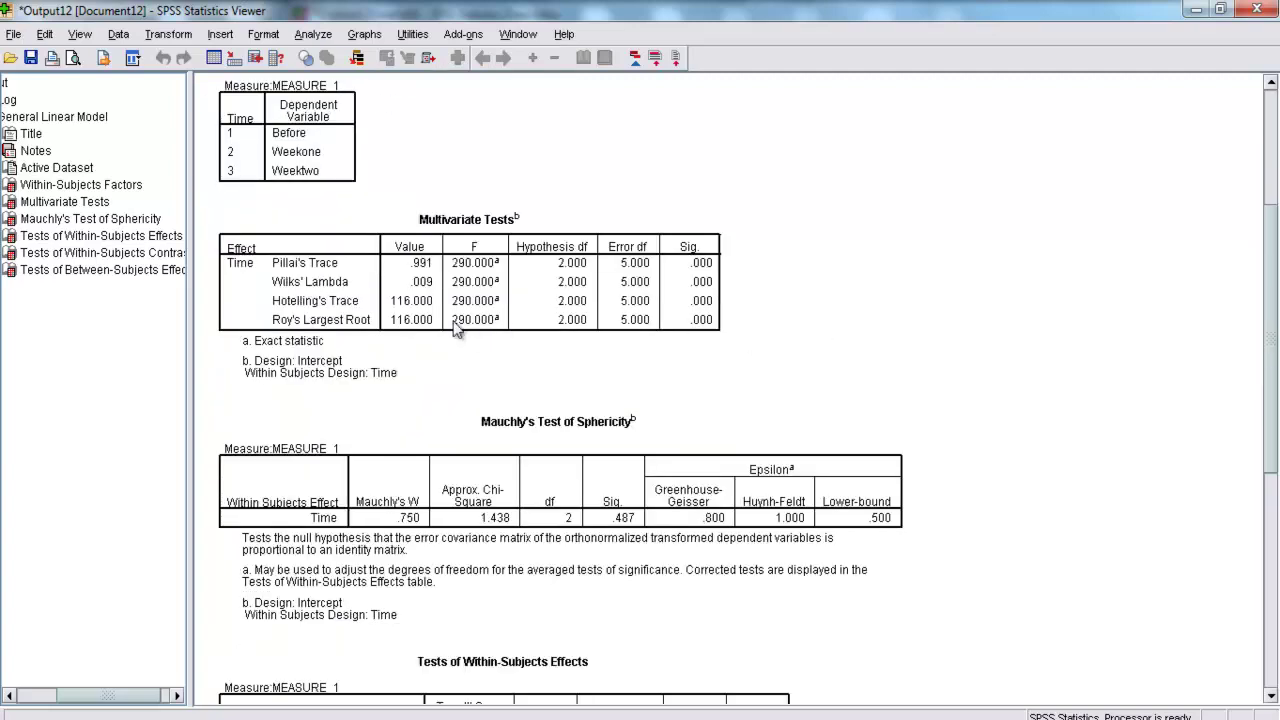
click(458, 265)
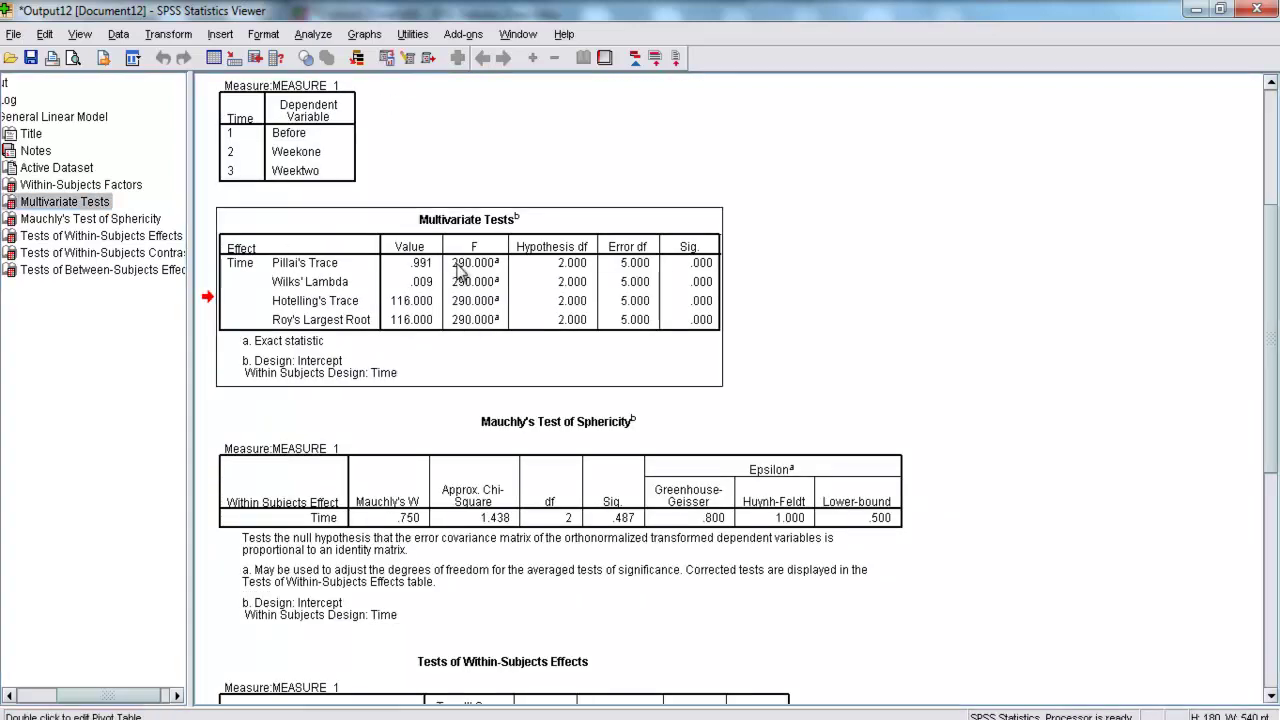
scroll(743, 260, down, 2)
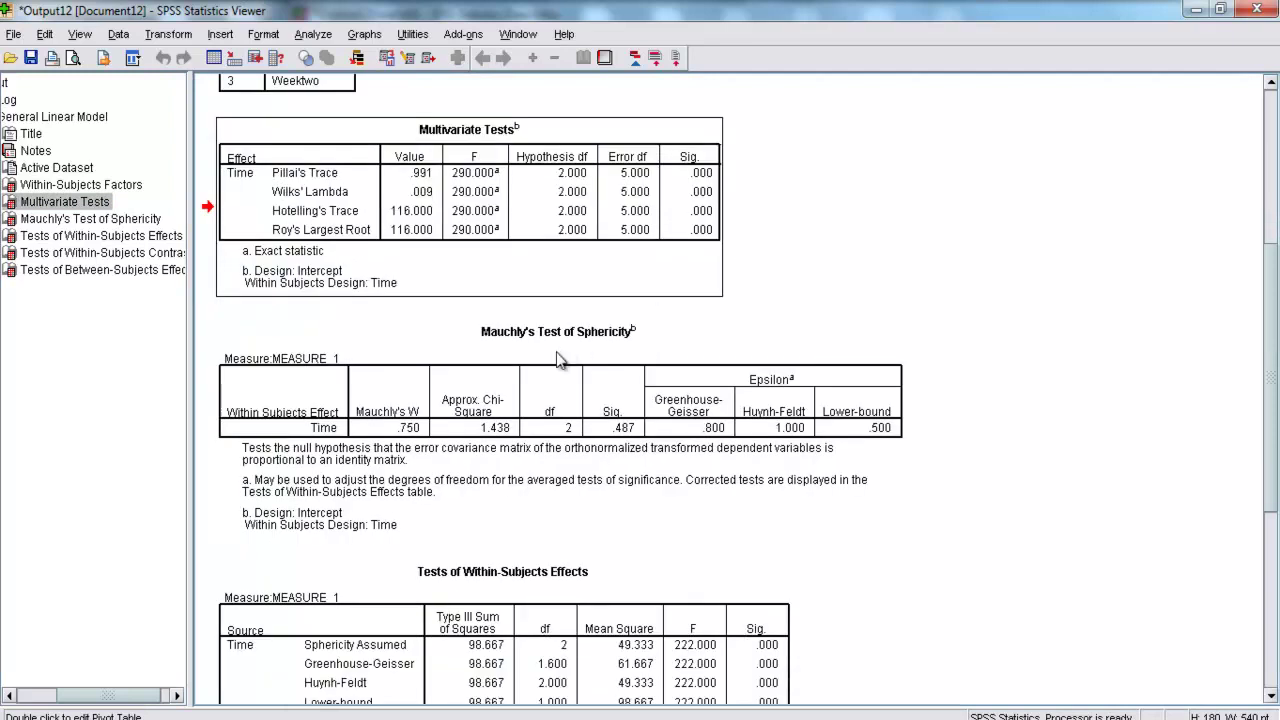
click(547, 378)
scroll(587, 380, down, 10)
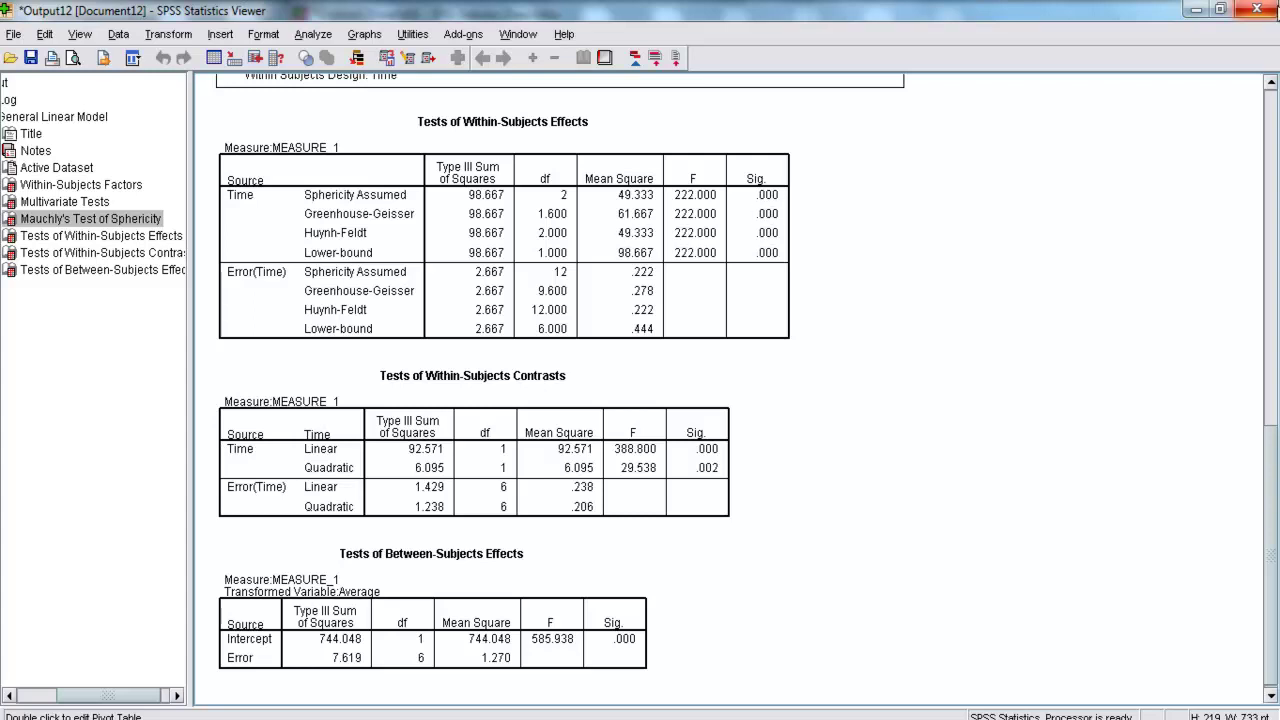
Close the output Viewer, answering its save prompt, and select the Word table's header row.
click(1256, 9)
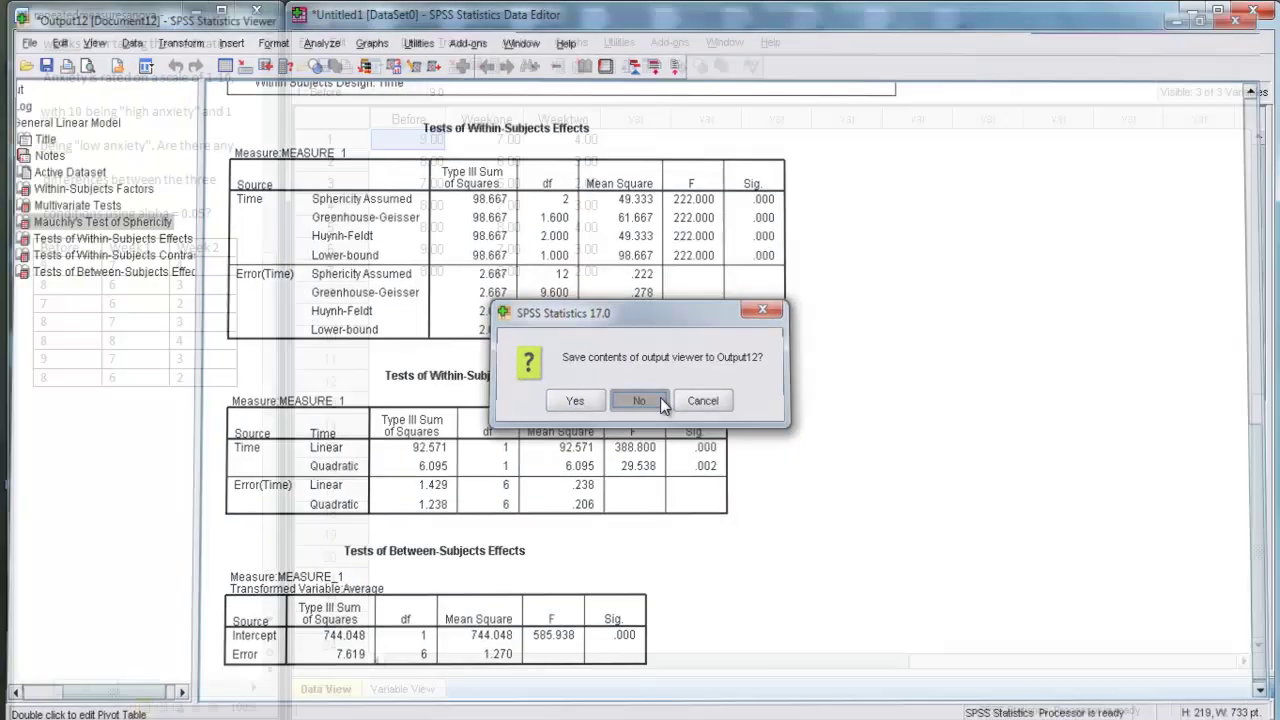
click(660, 398)
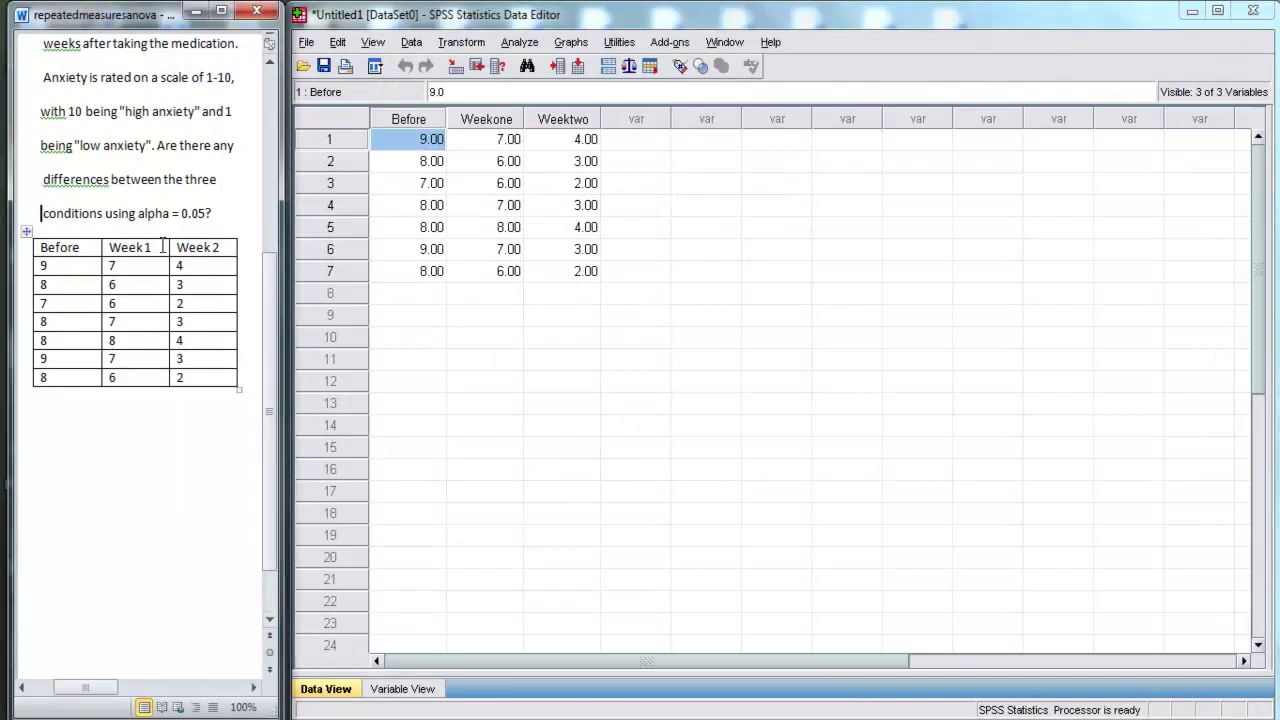
scroll(134, 426, up, 3)
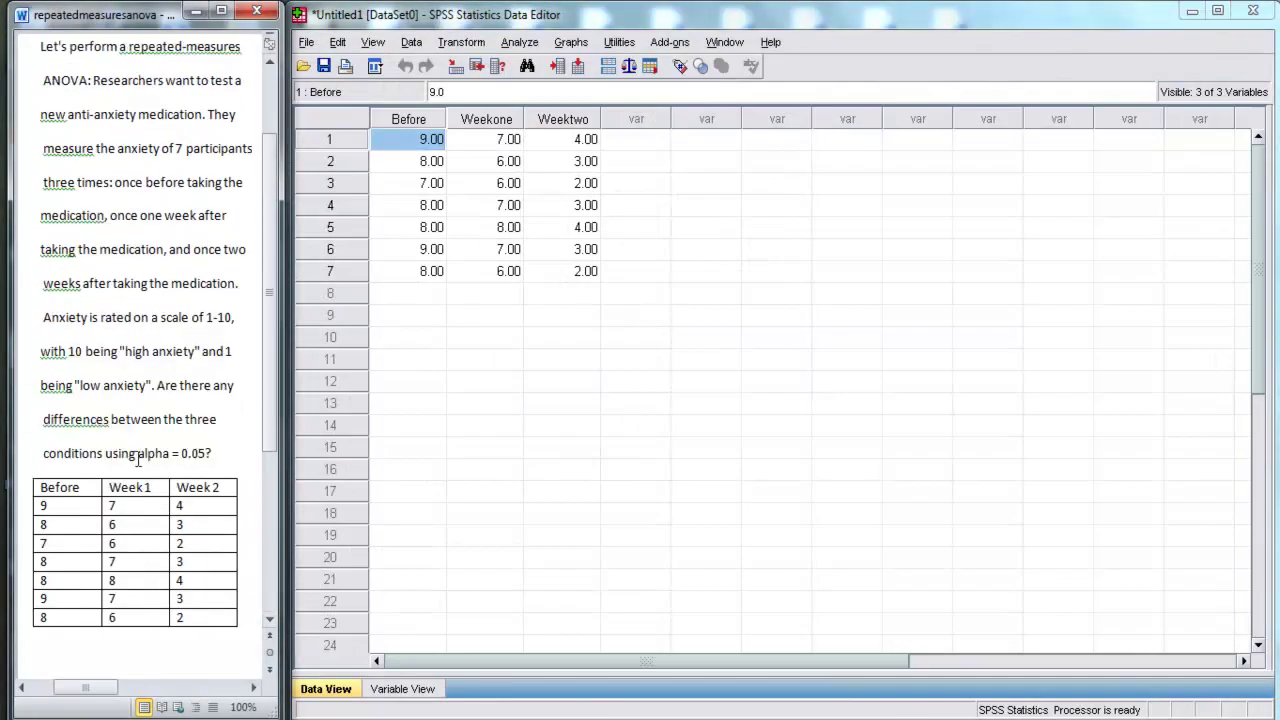
scroll(138, 458, up, 1)
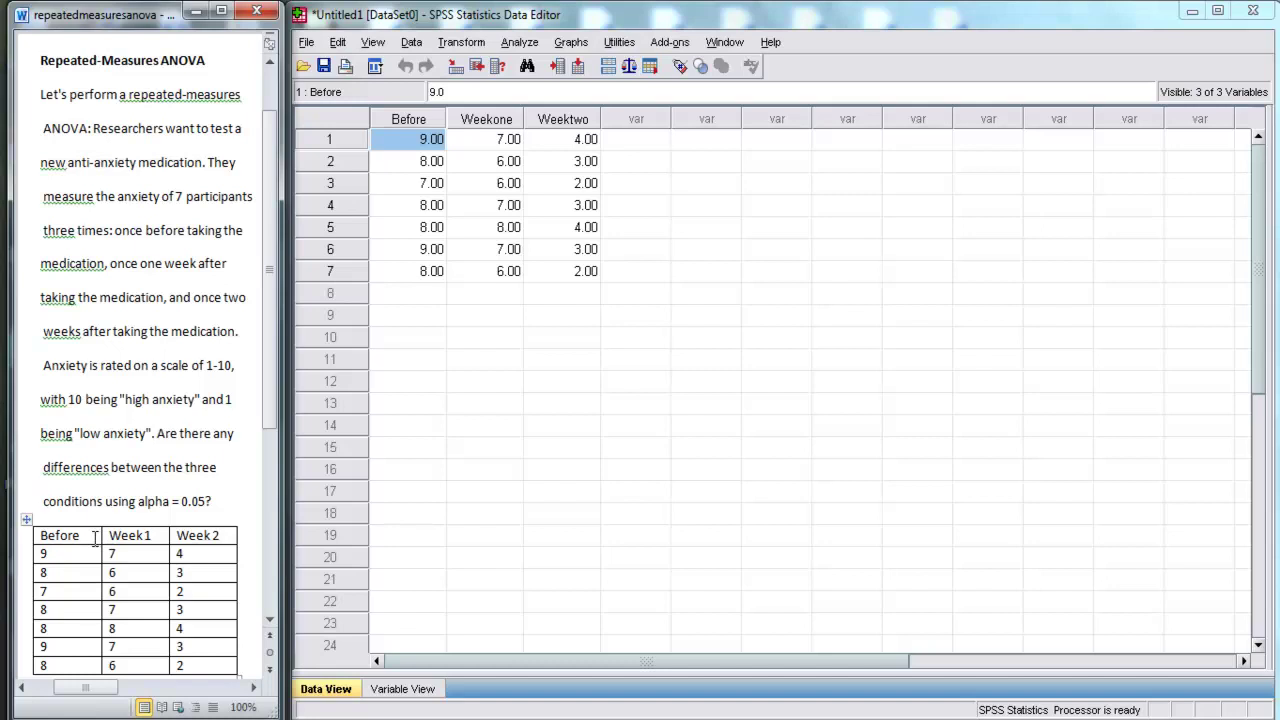
drag(95, 538, 204, 543)
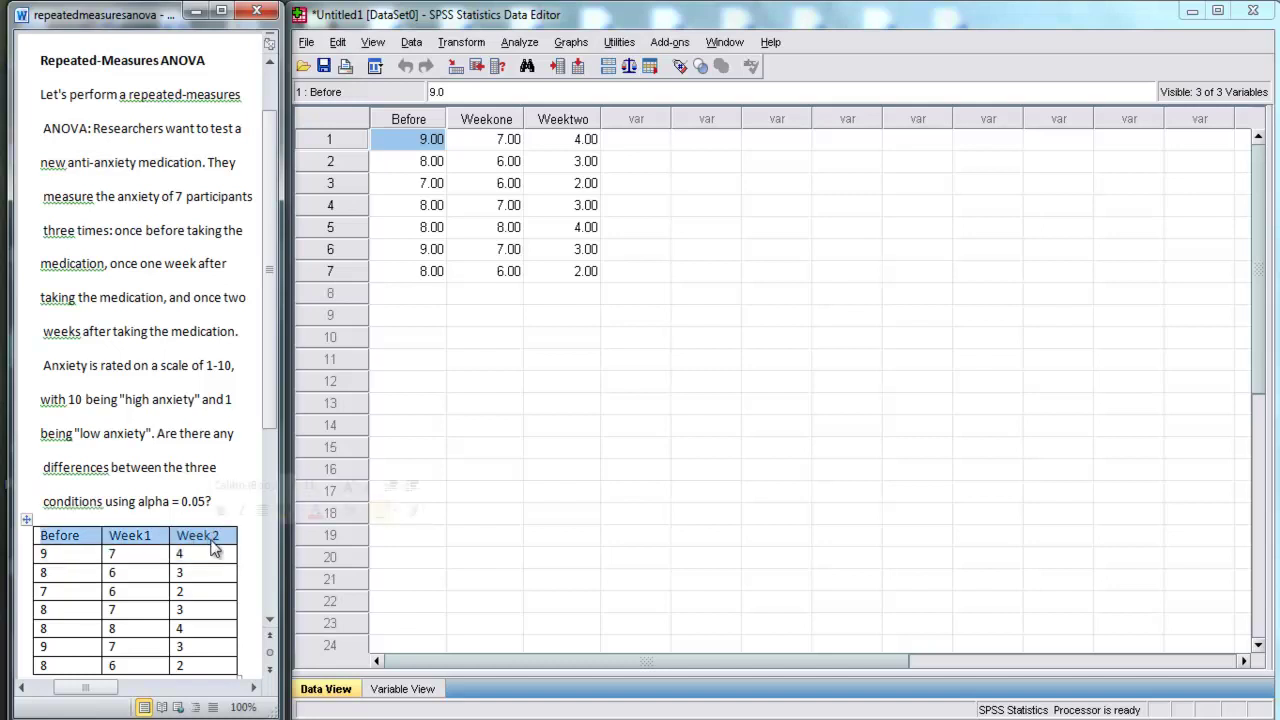